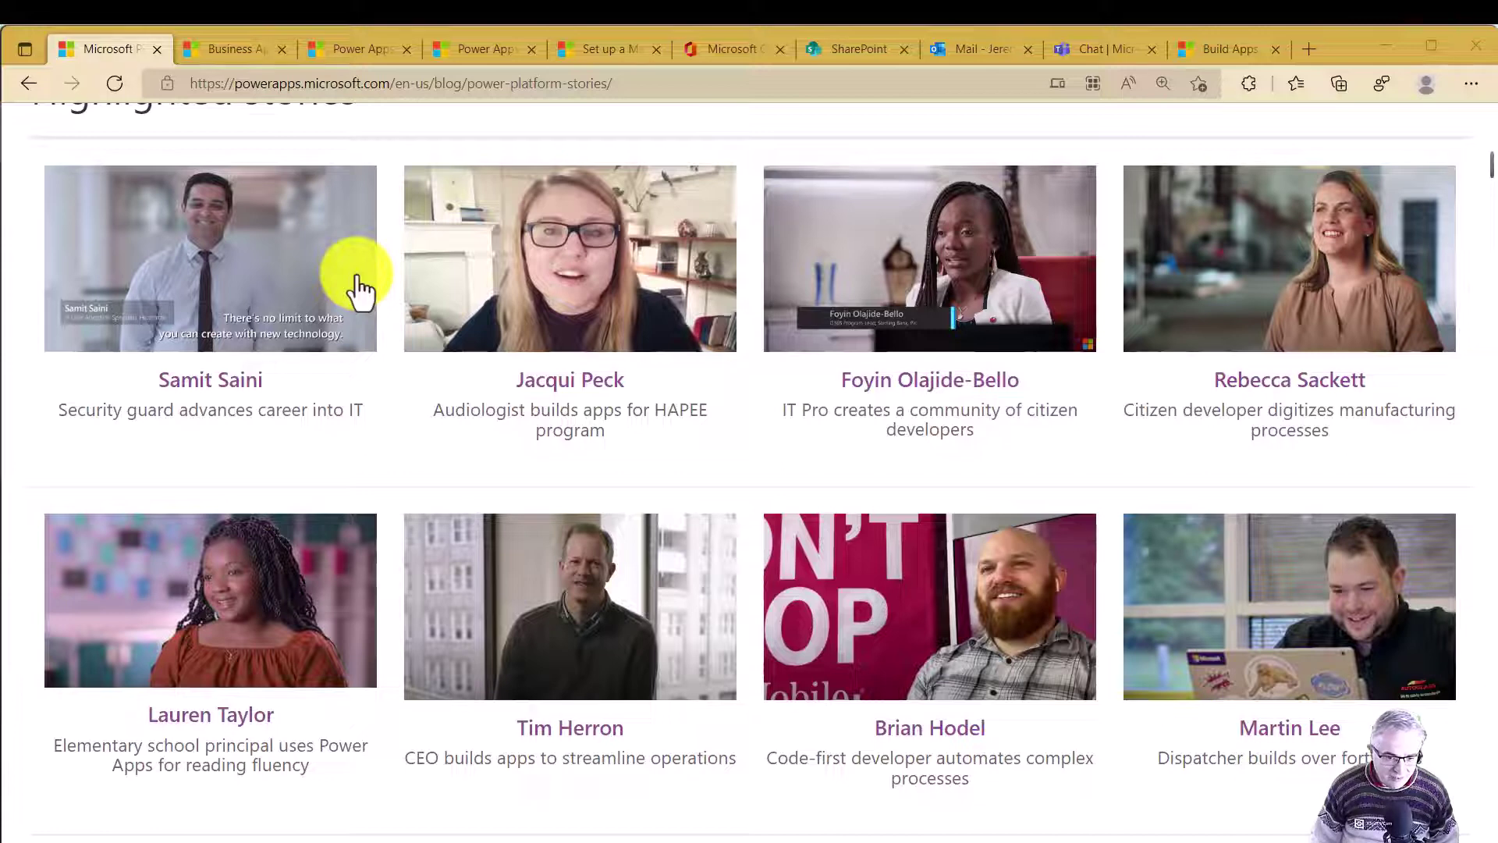
# Switch to the Outlook website and open the form for creating a free account, ready for a new email address
pyautogui.hotkey('alt', 'Tab')
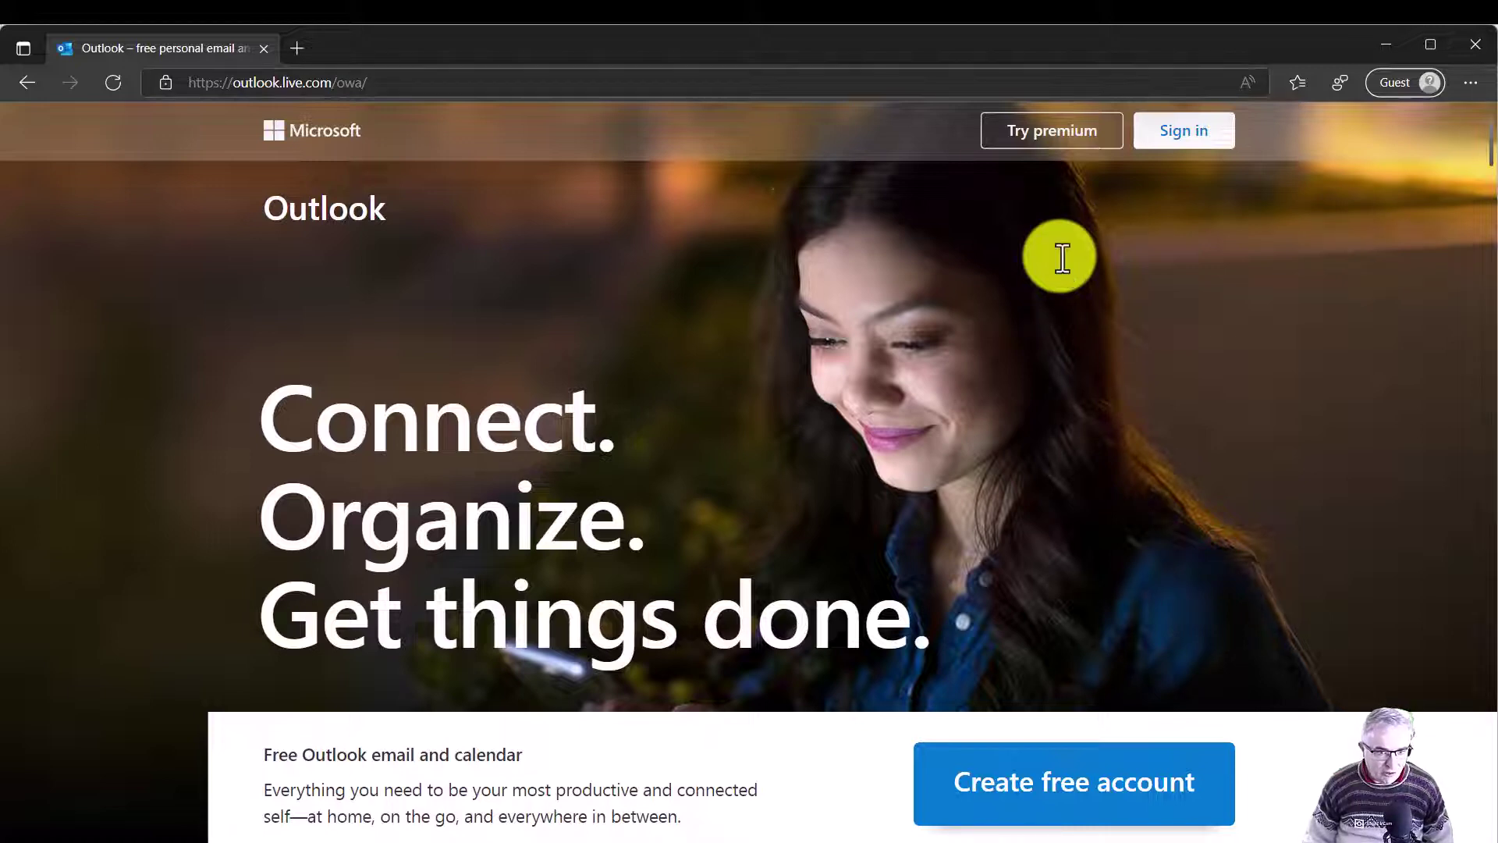
pyautogui.click(1018, 755)
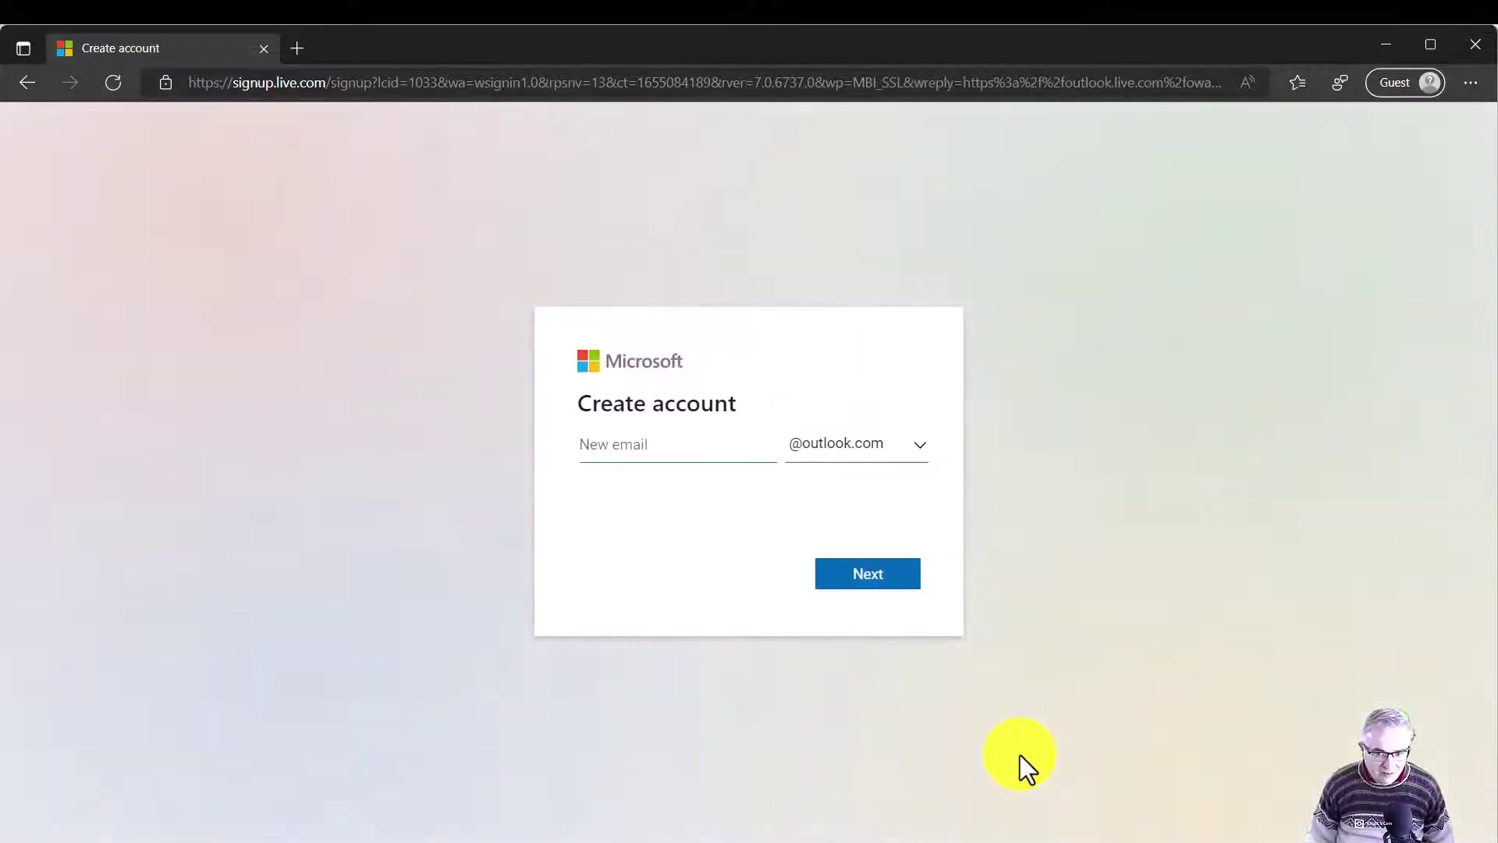
pyautogui.click(741, 457)
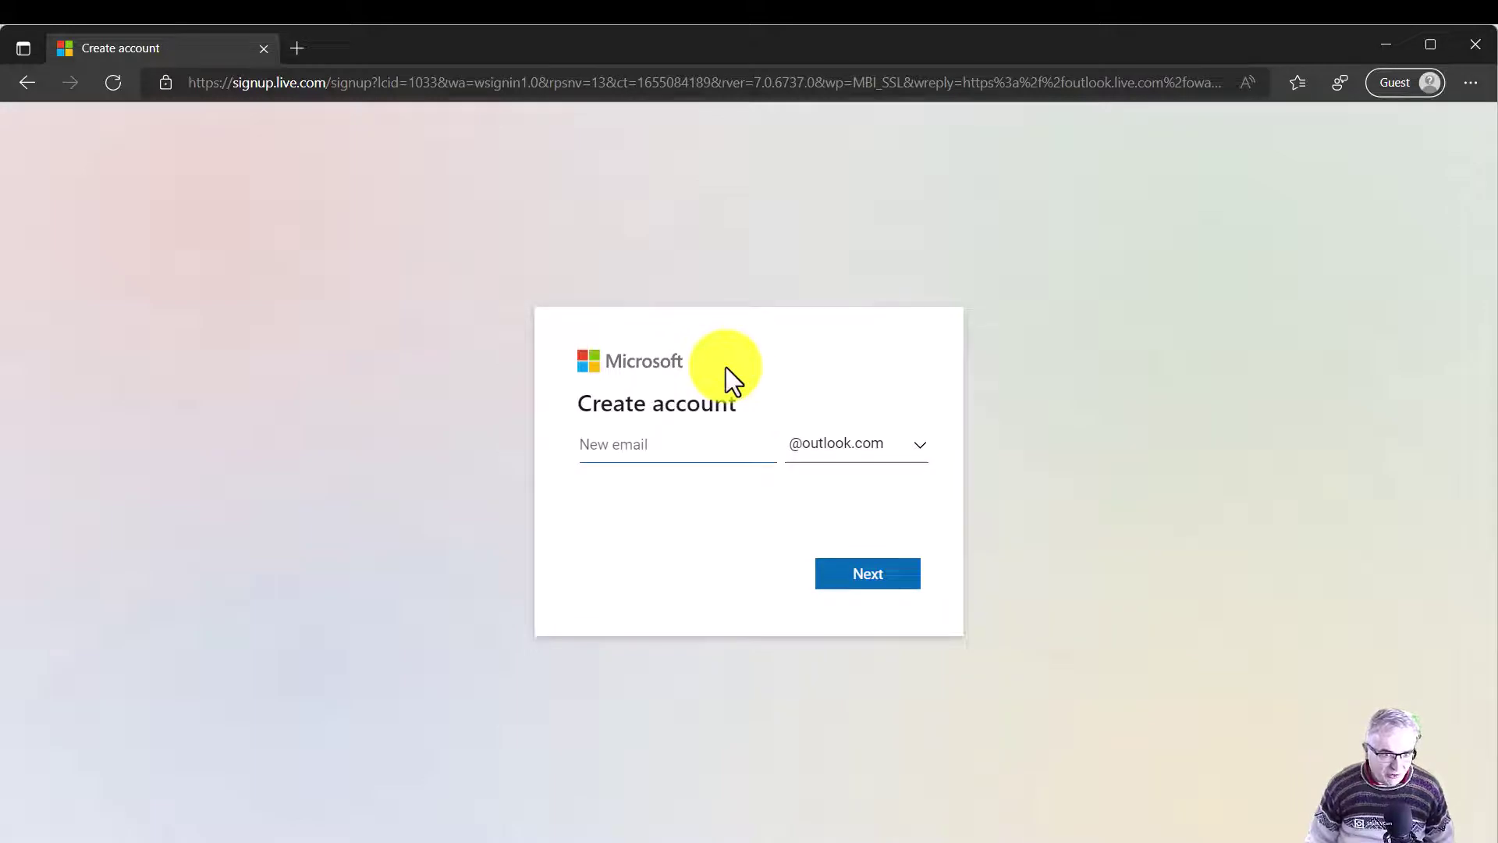
# Return to the Office home page and examine the full list of Office apps available in the app launcher
pyautogui.hotkey('alt', 'Tab')
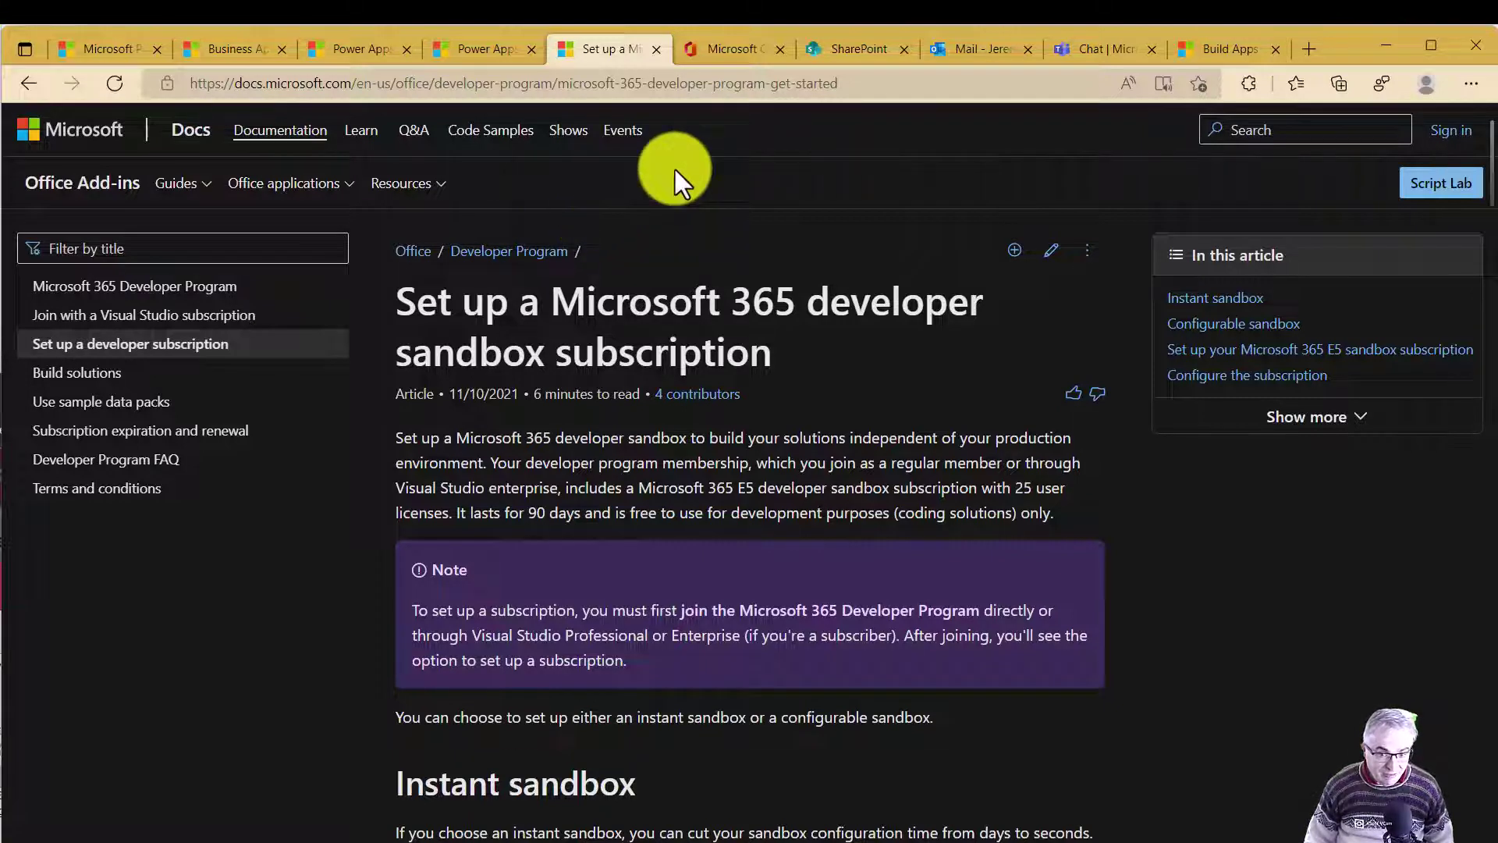
pyautogui.click(727, 56)
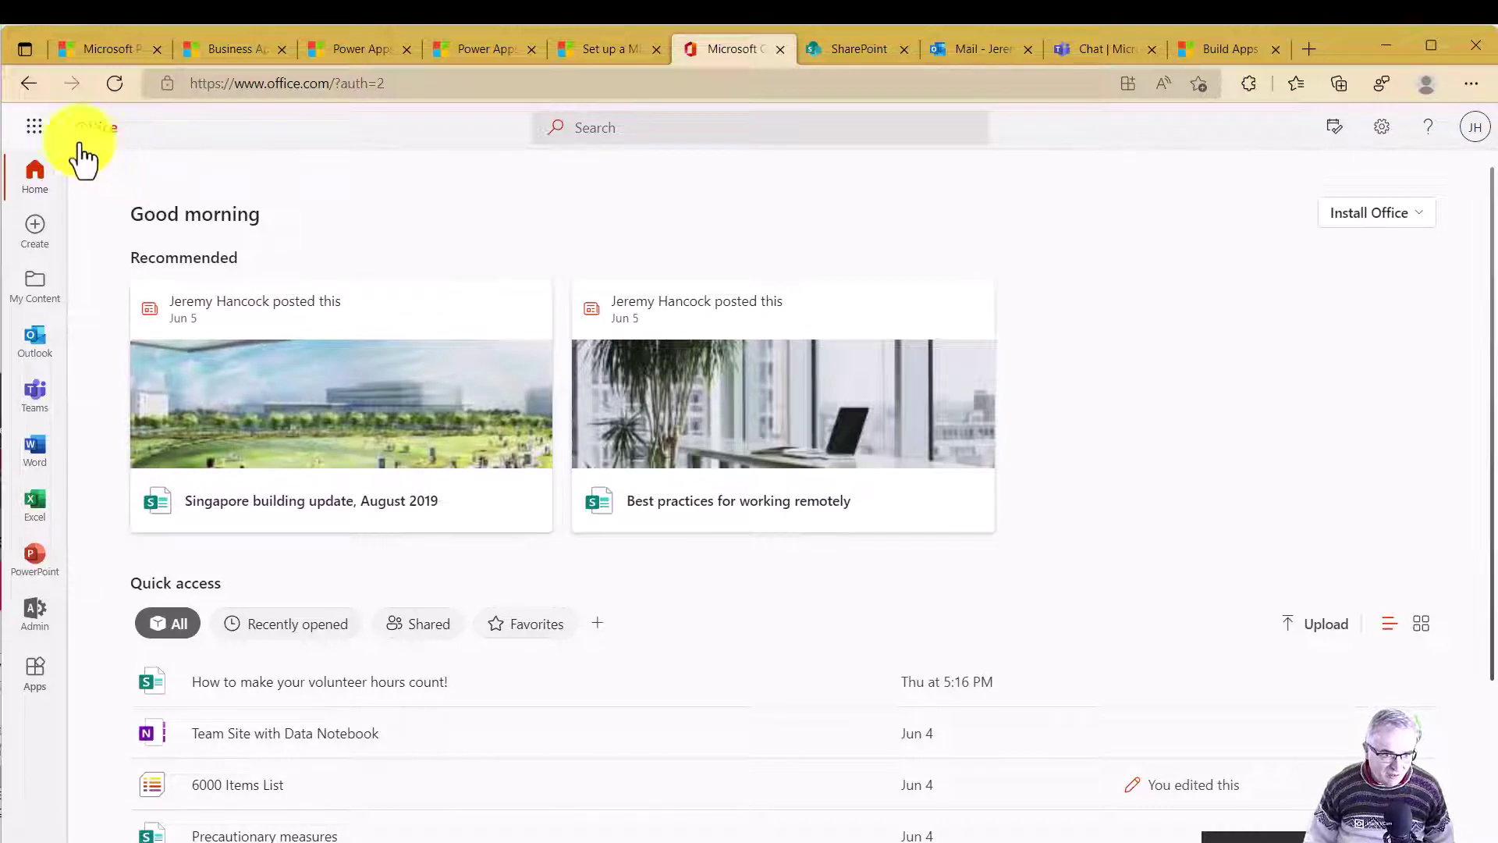
pyautogui.click(39, 130)
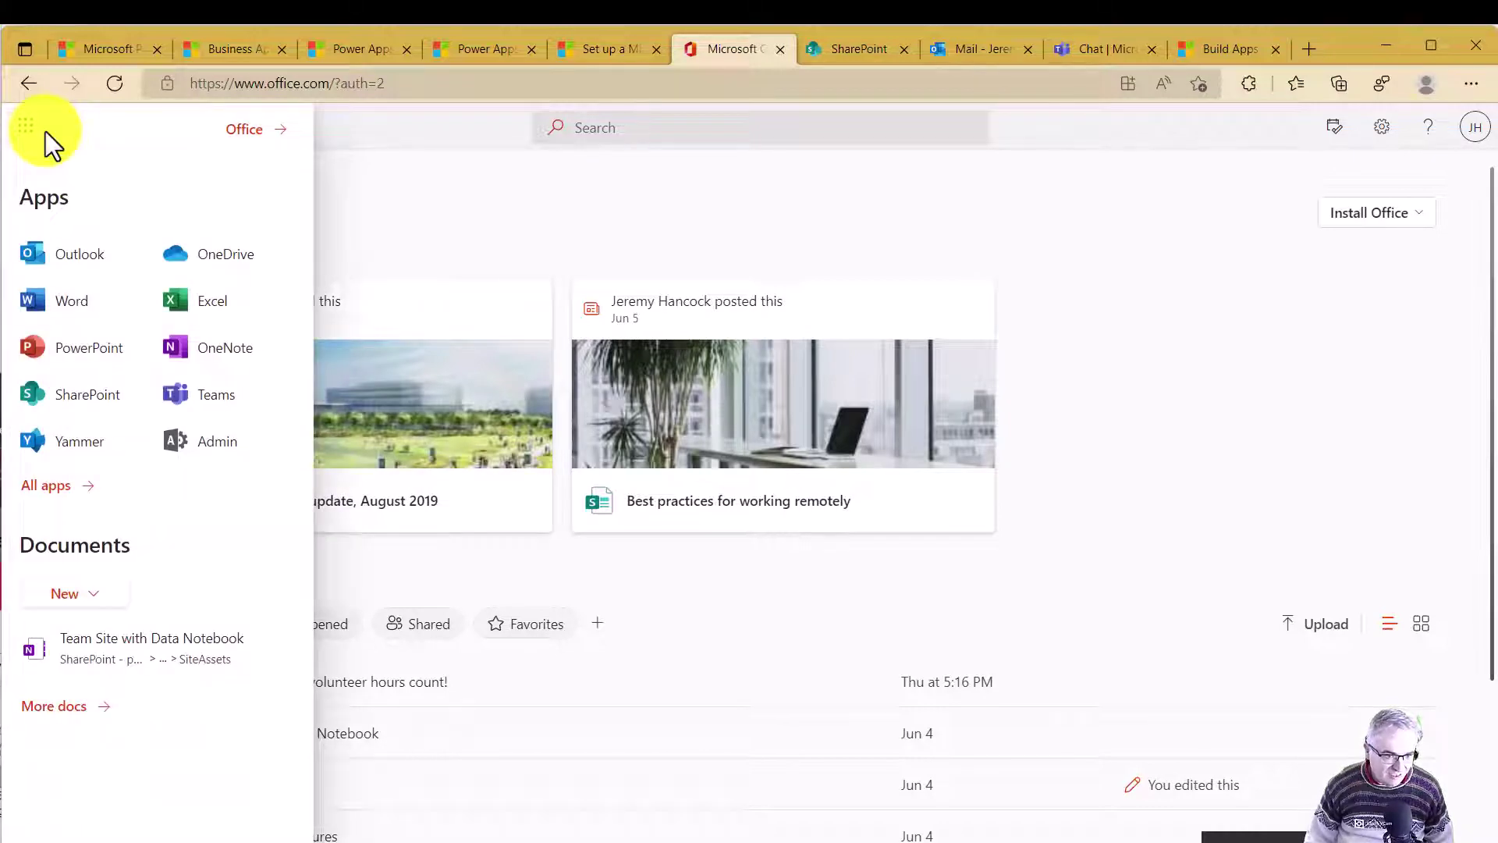
pyautogui.click(53, 487)
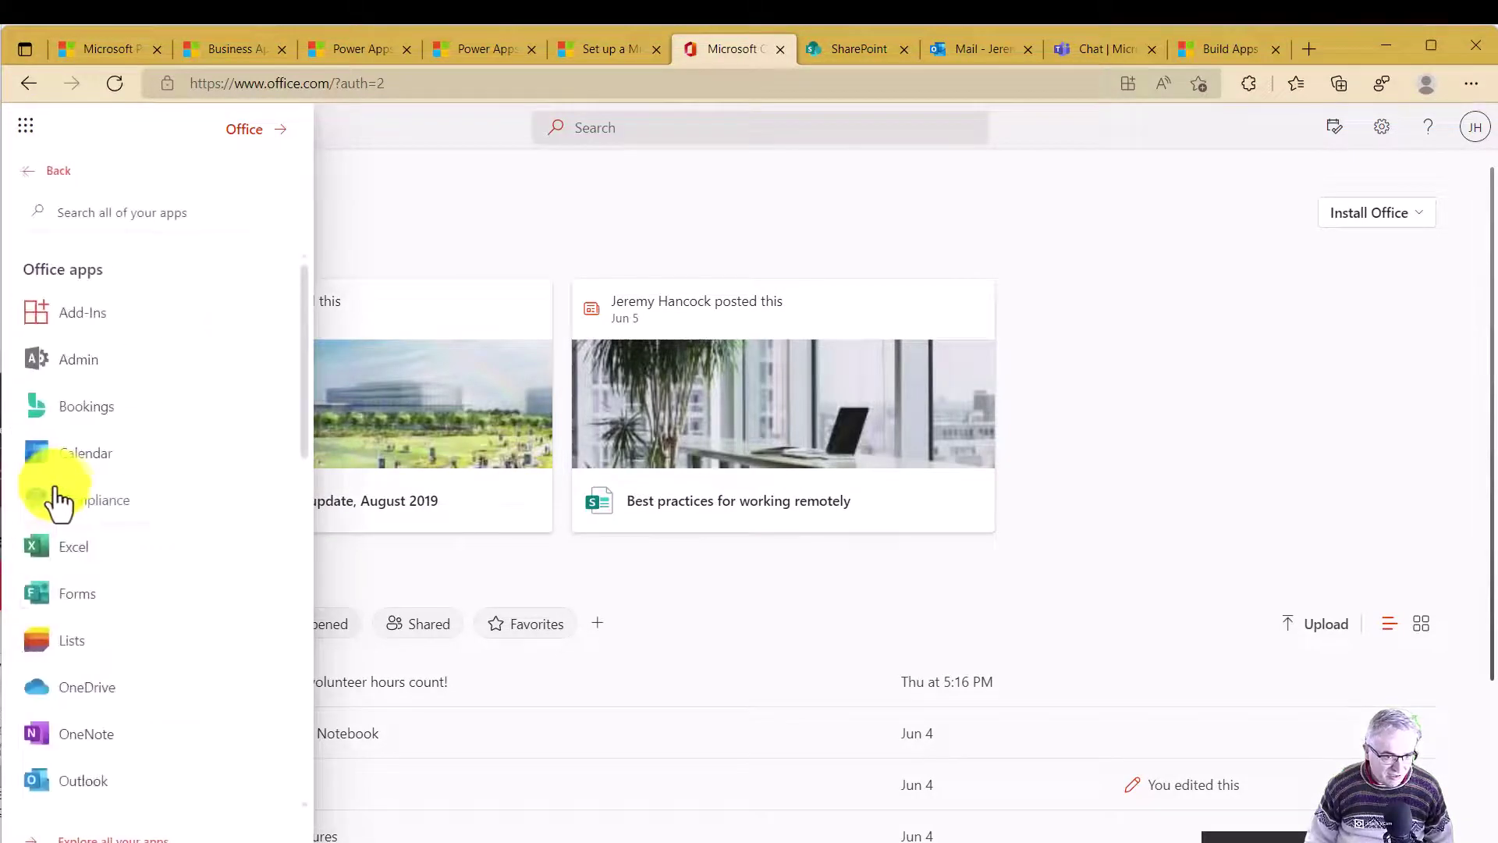
pyautogui.scroll(-2, 138, 468)
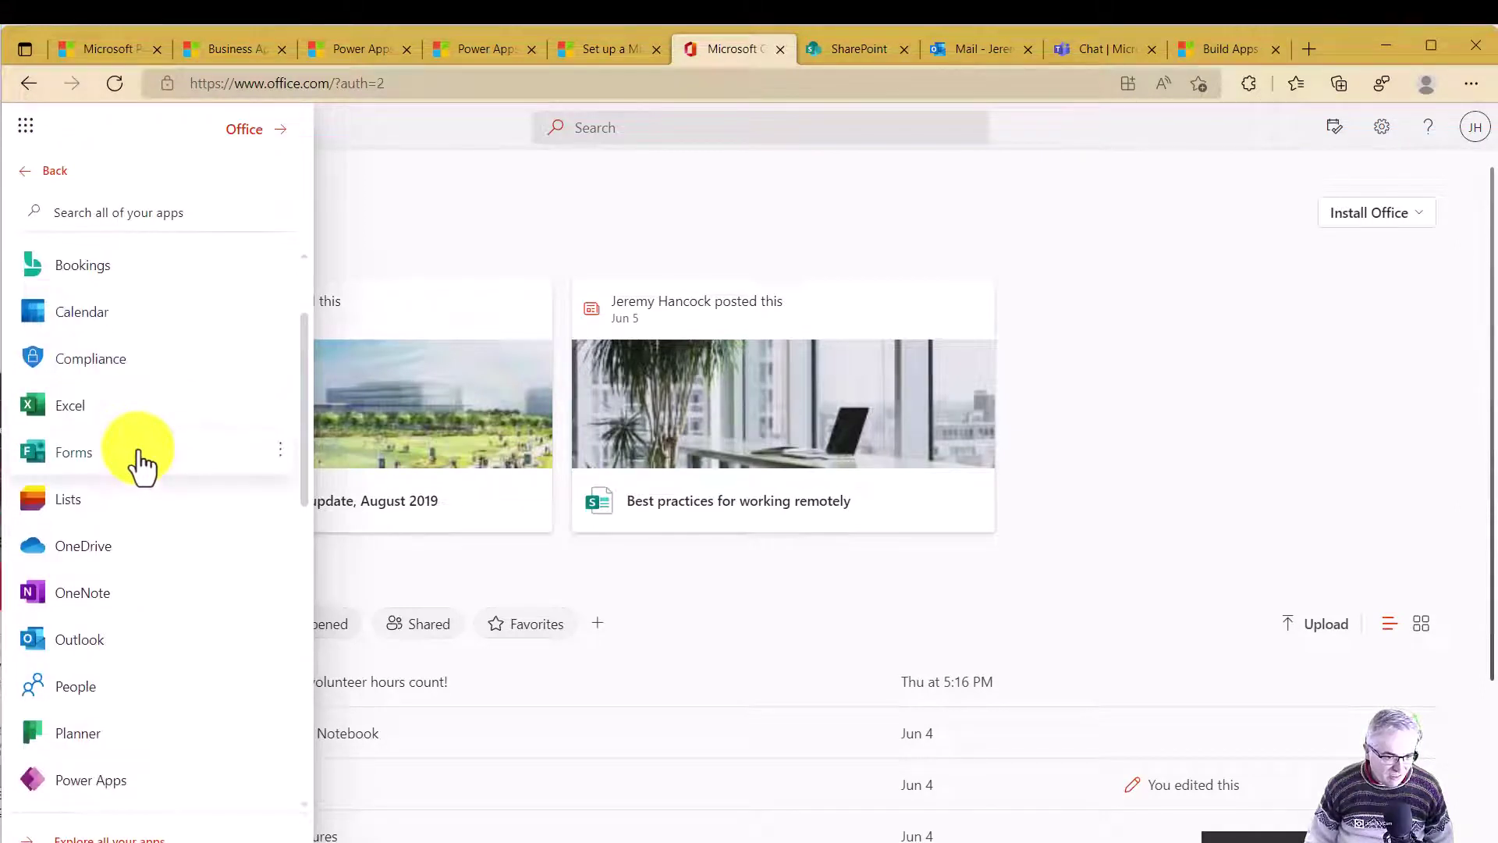
pyautogui.scroll(-2, 140, 461)
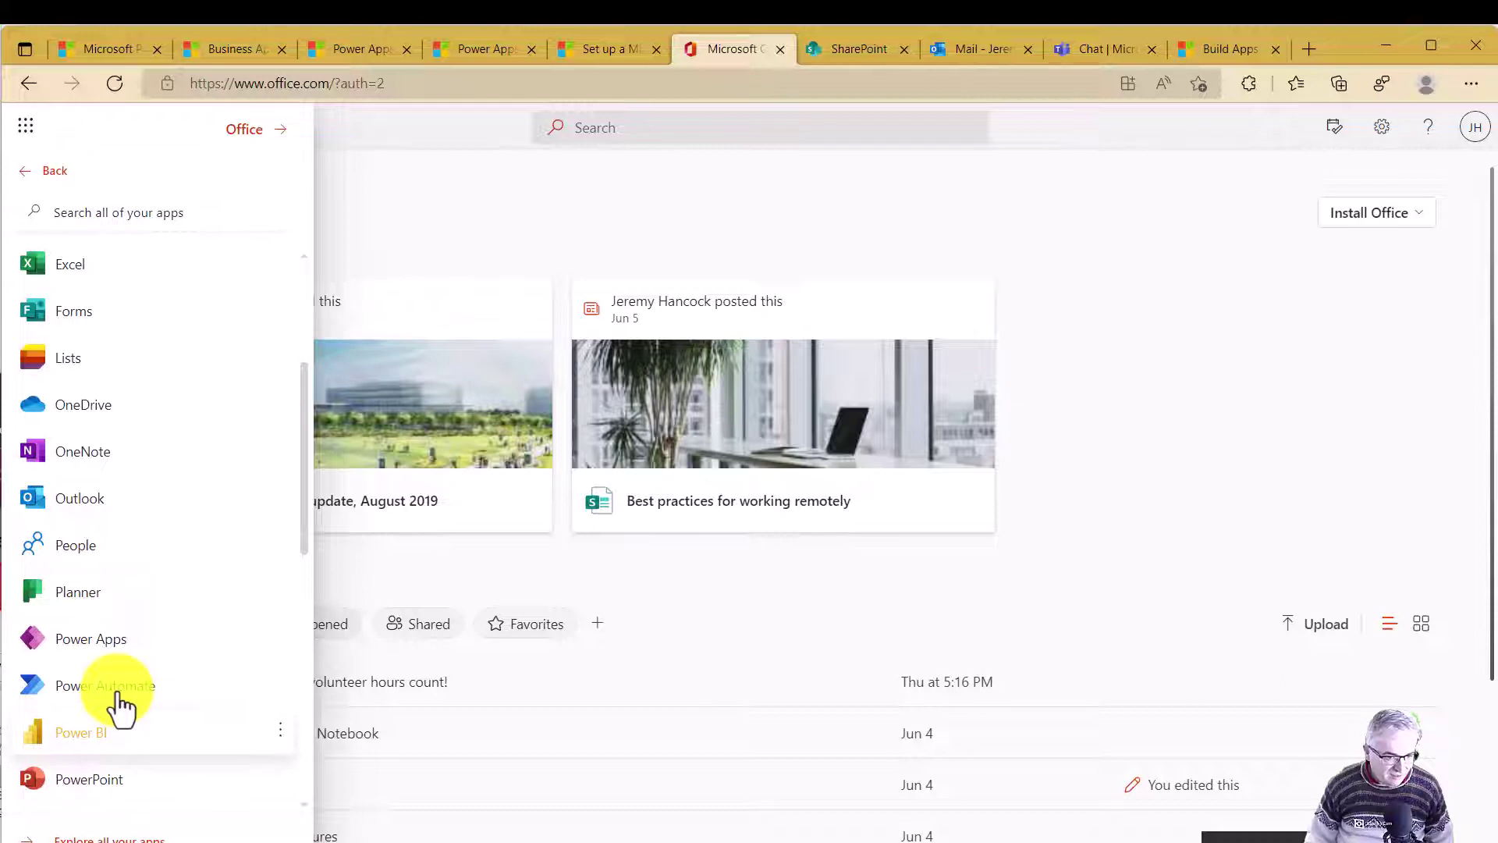
pyautogui.scroll(1, 156, 538)
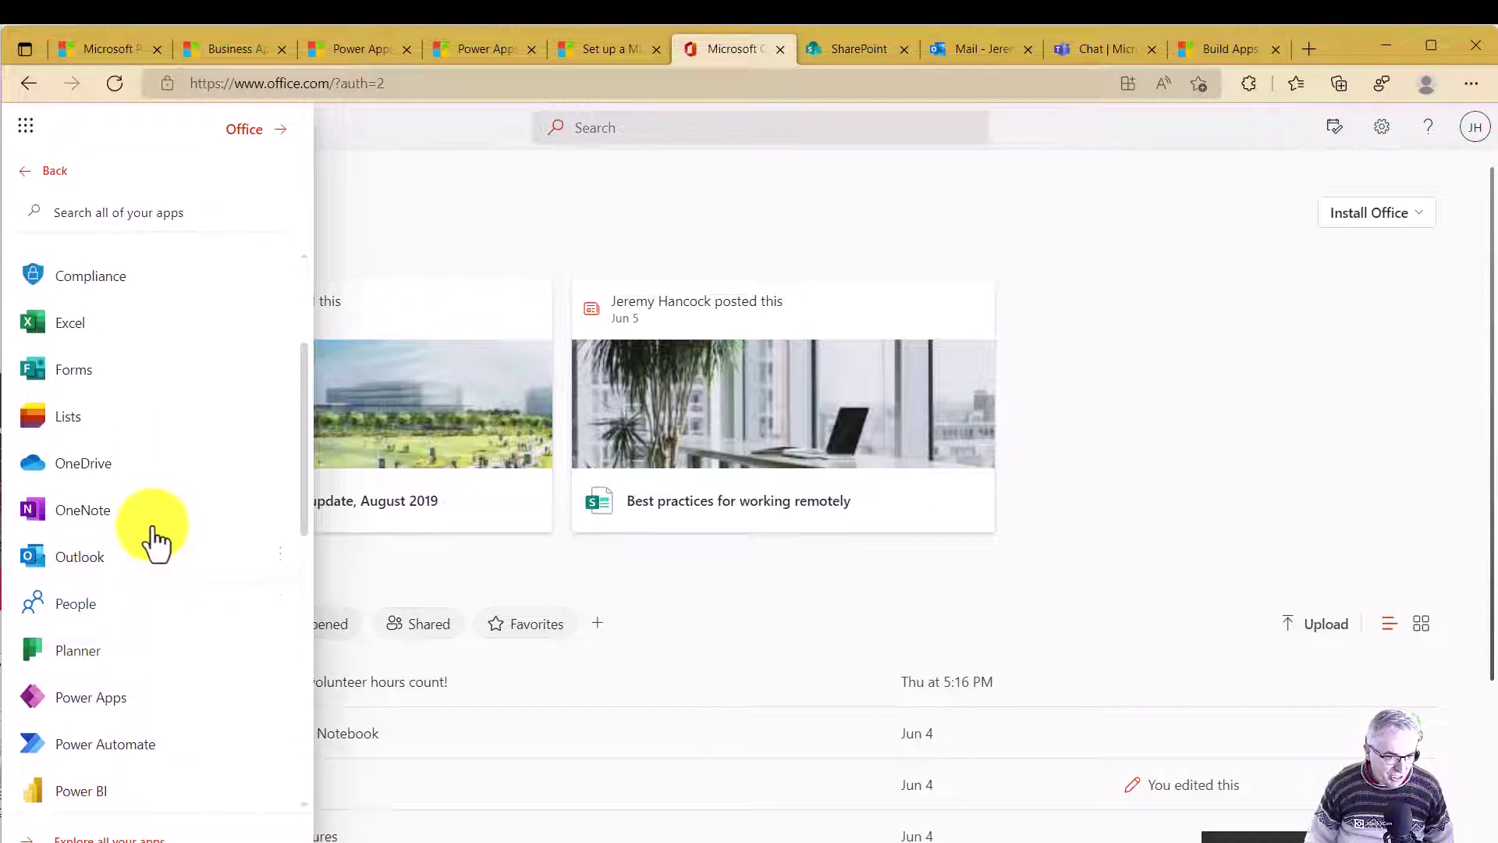
pyautogui.scroll(1, 152, 537)
pyautogui.scroll(2, 160, 538)
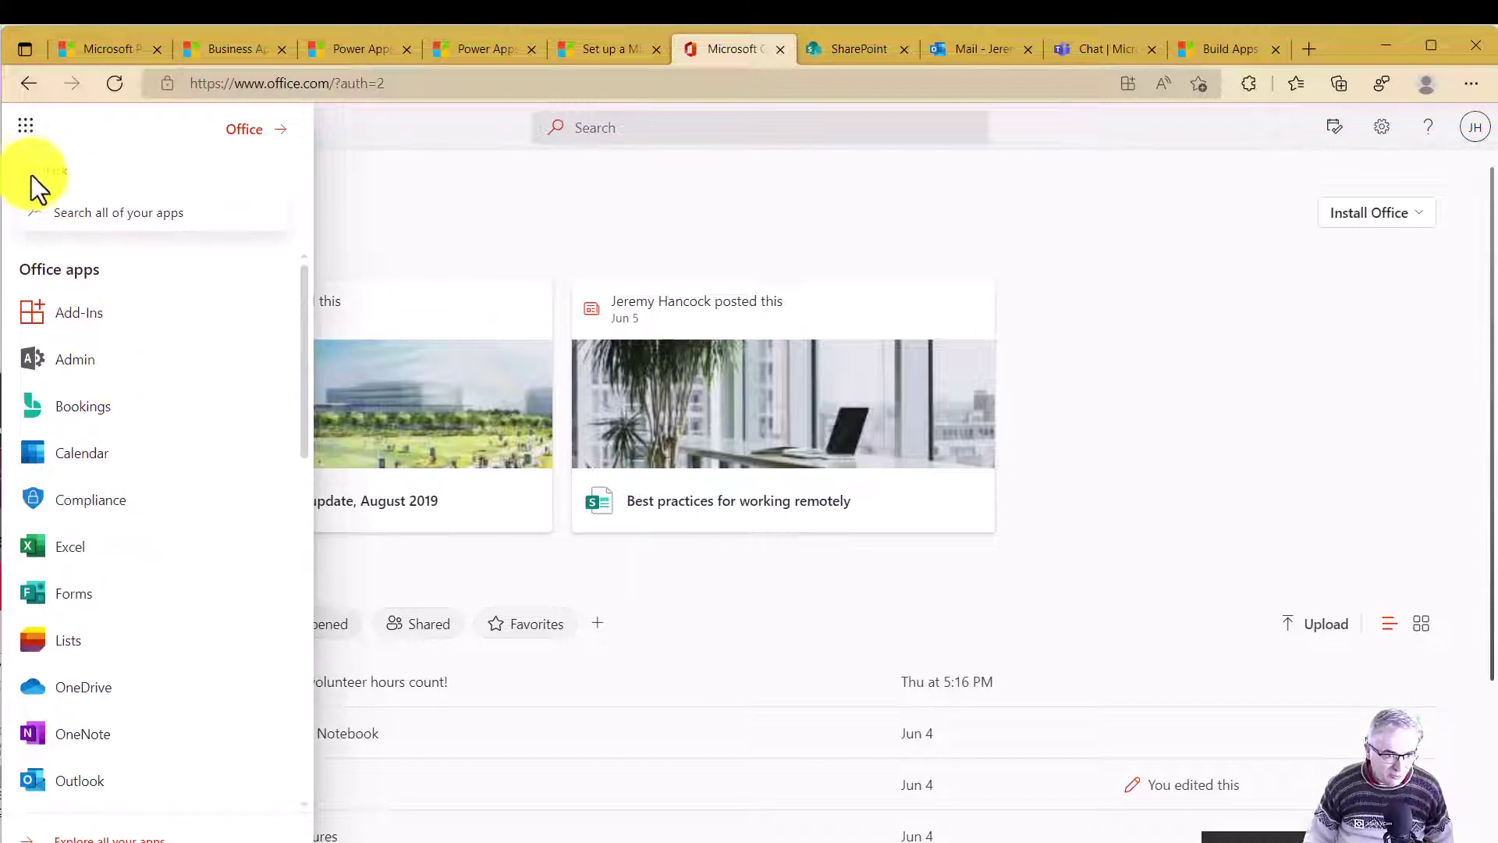
# Review the instant and configurable sandbox options in the Microsoft 365 developer sandbox setup article
pyautogui.hotkey('ctrl', 'shift', 'Tab')
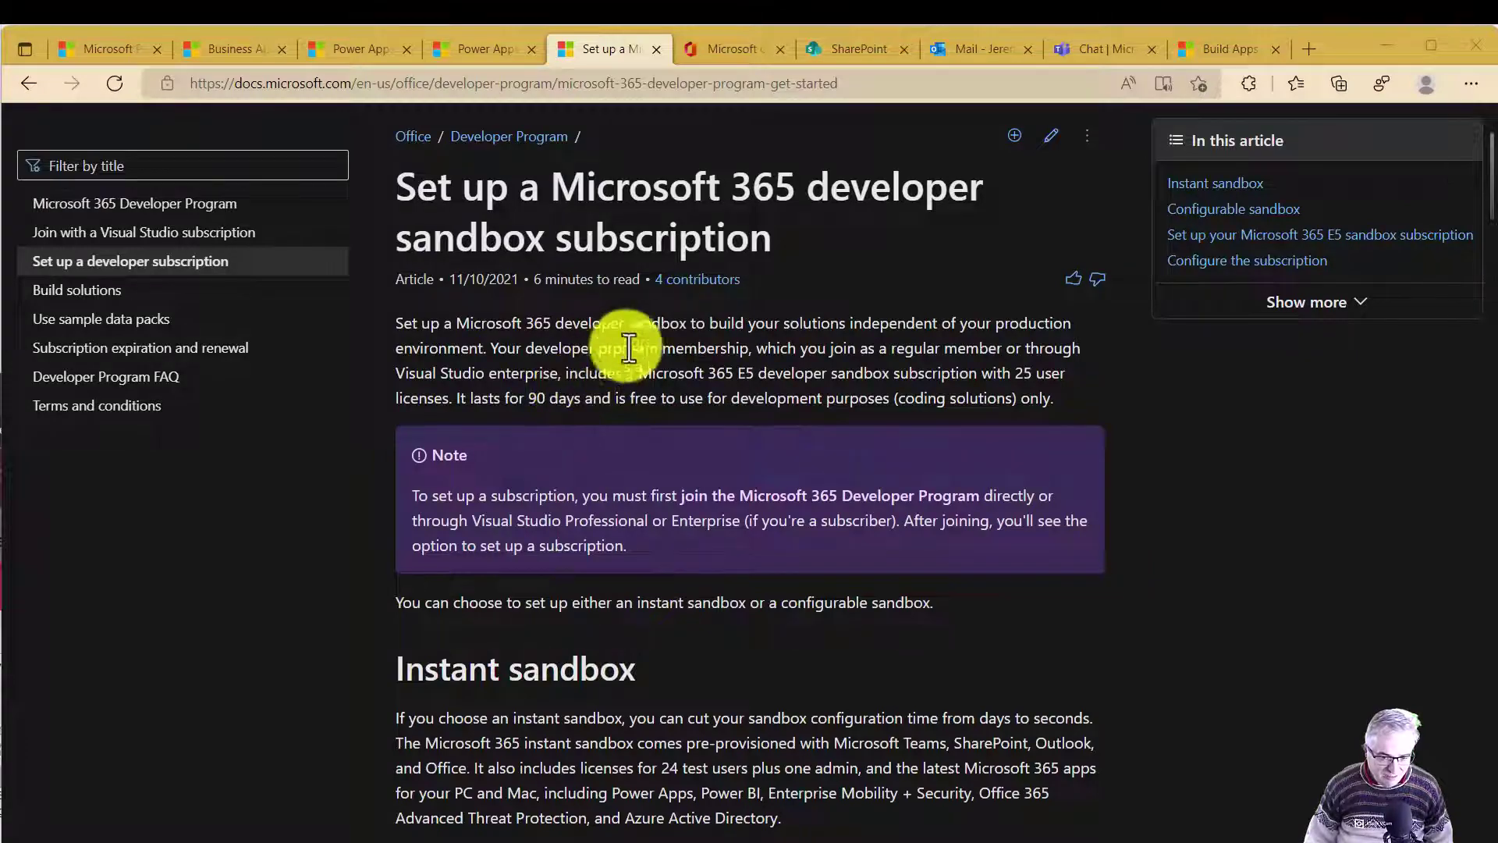
pyautogui.scroll(-6, 634, 344)
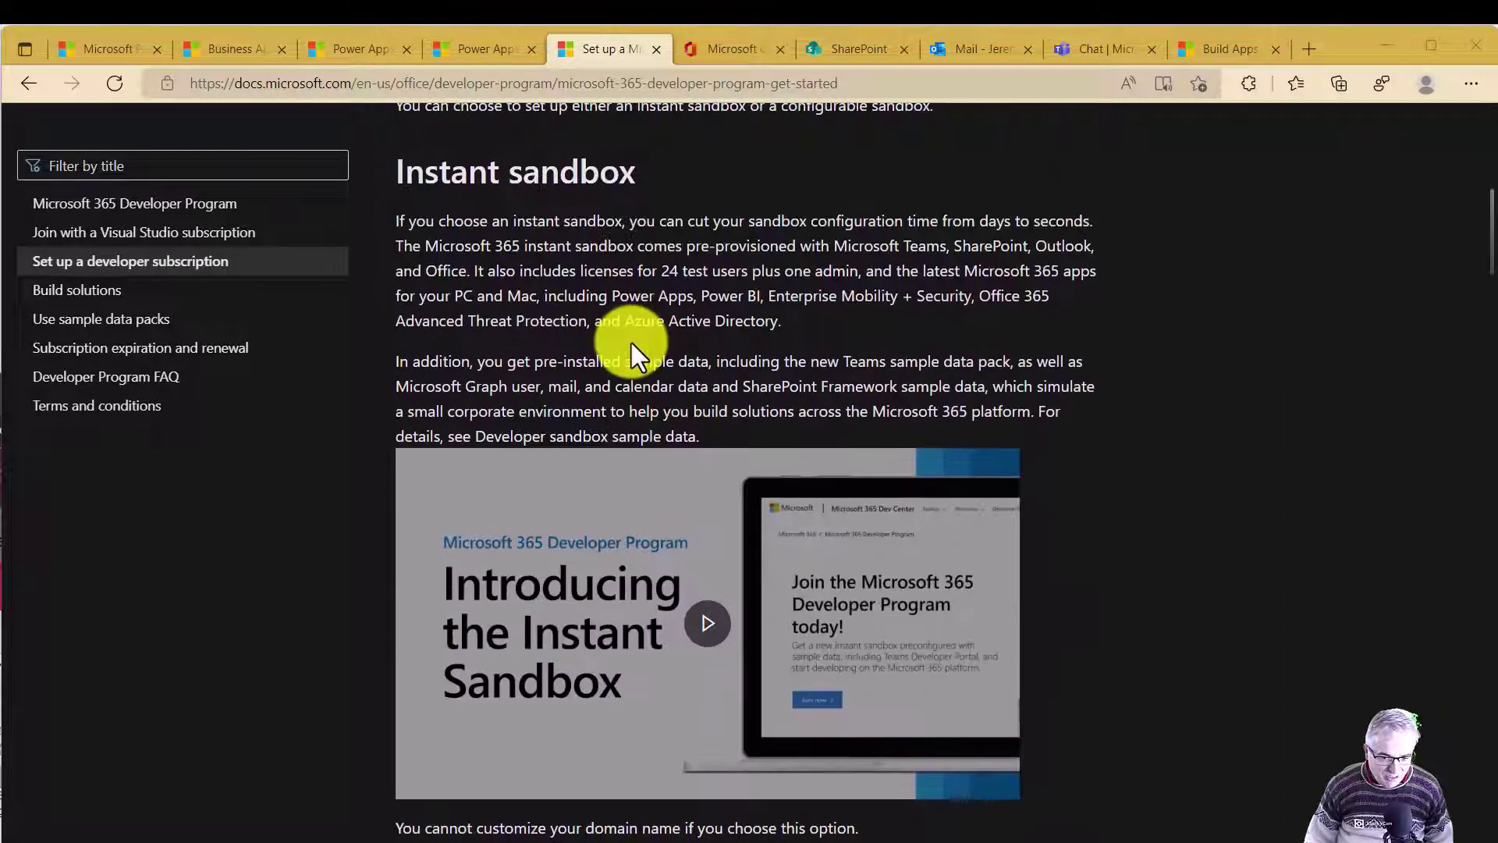
pyautogui.scroll(-10, 630, 344)
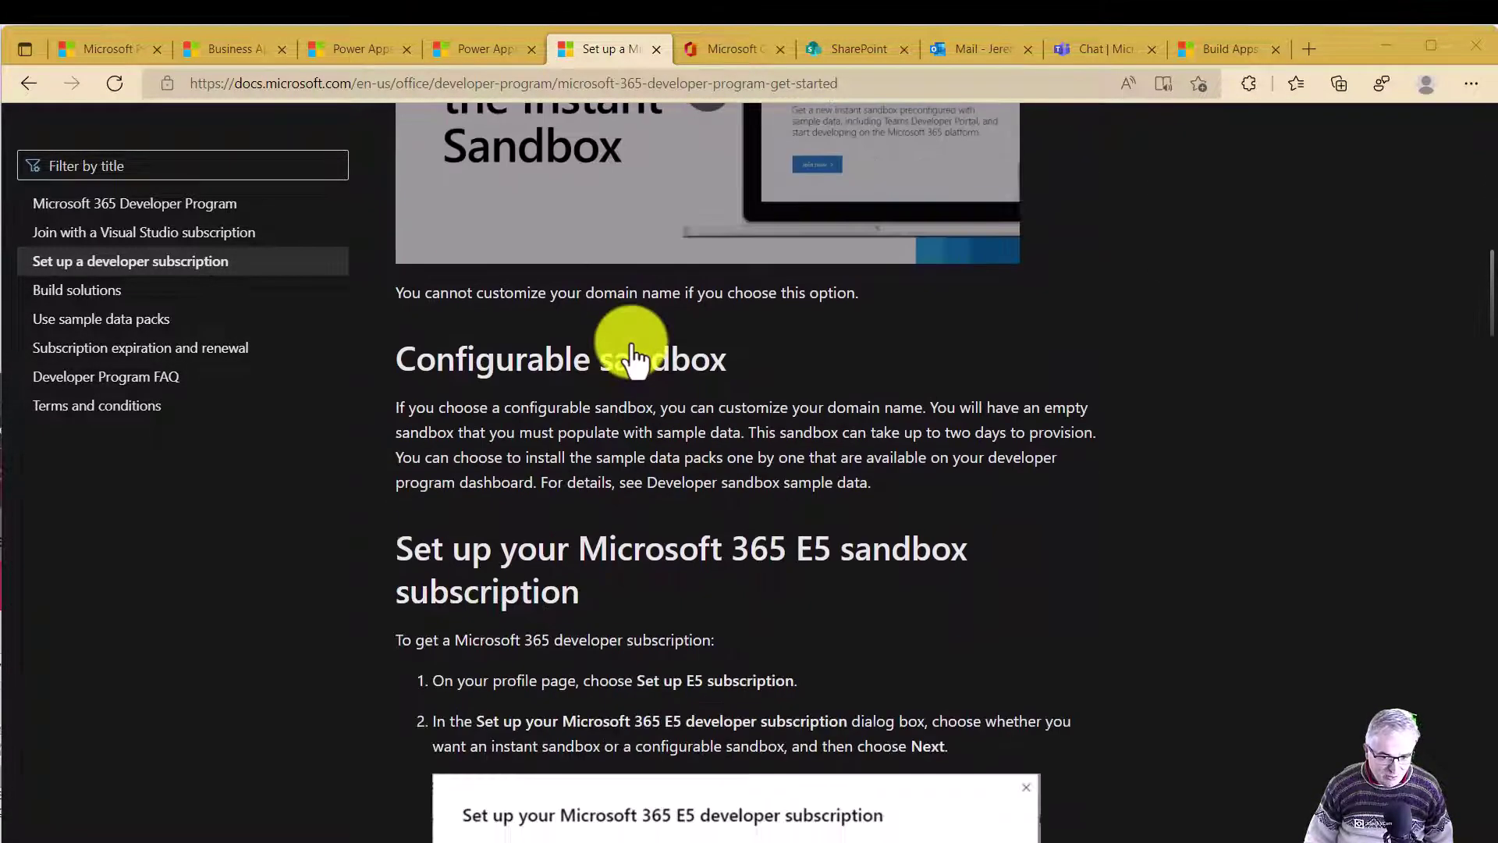
pyautogui.scroll(-3, 630, 343)
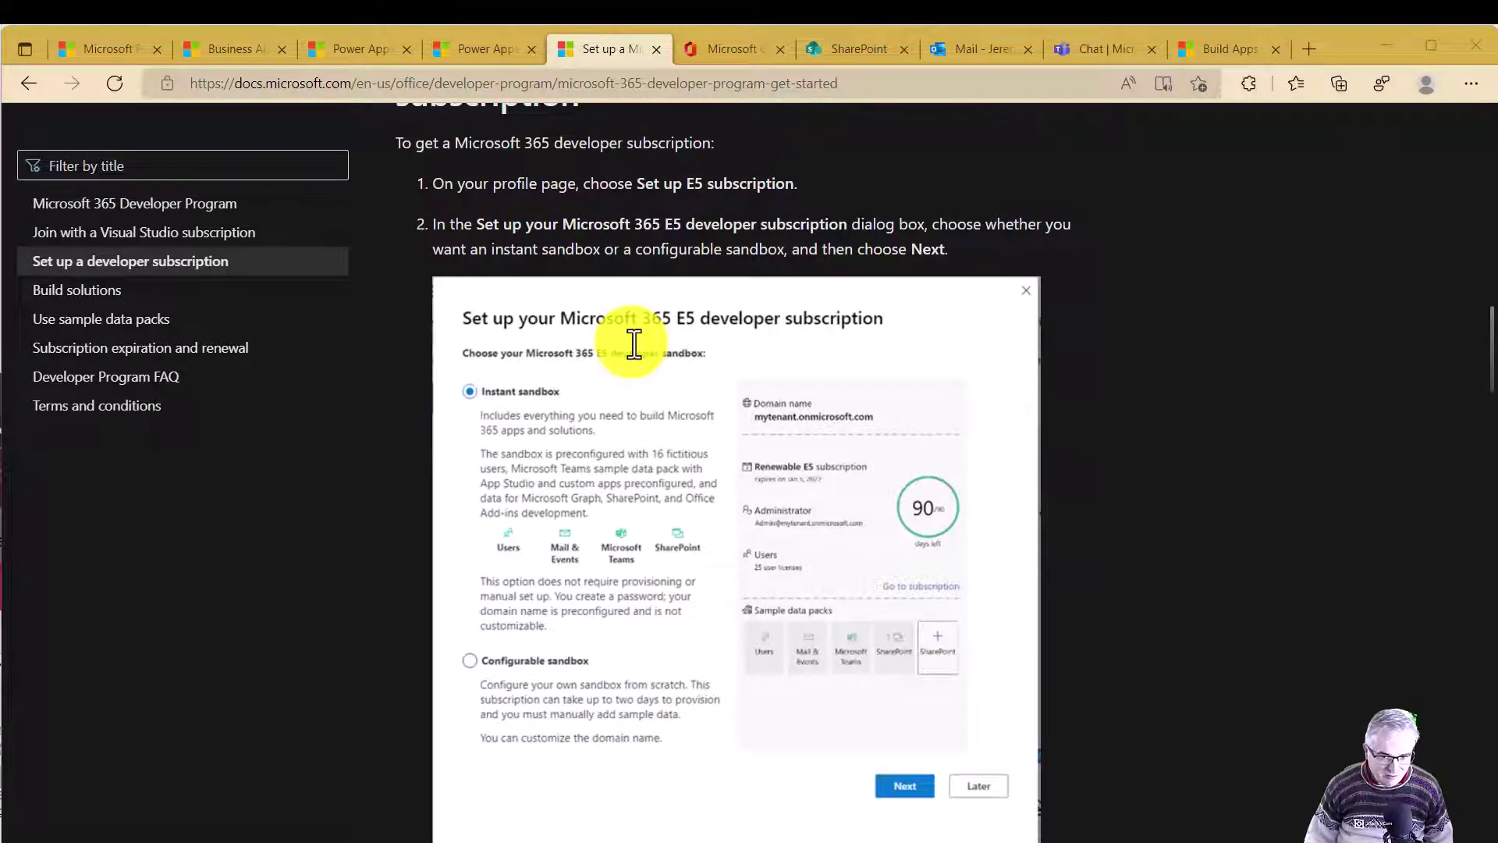
pyautogui.scroll(-1, 633, 344)
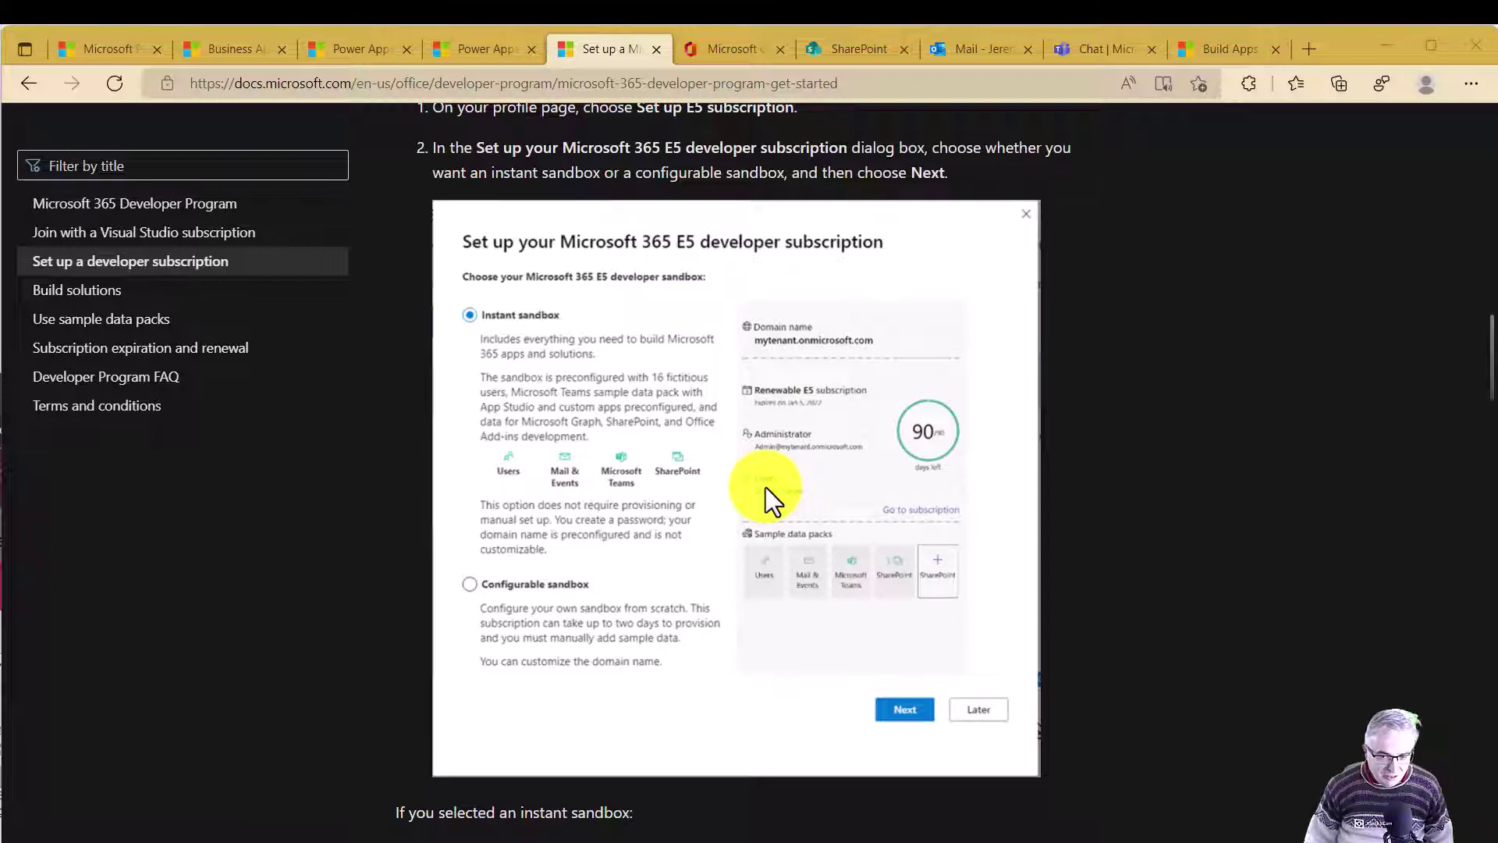
pyautogui.scroll(15, 765, 487)
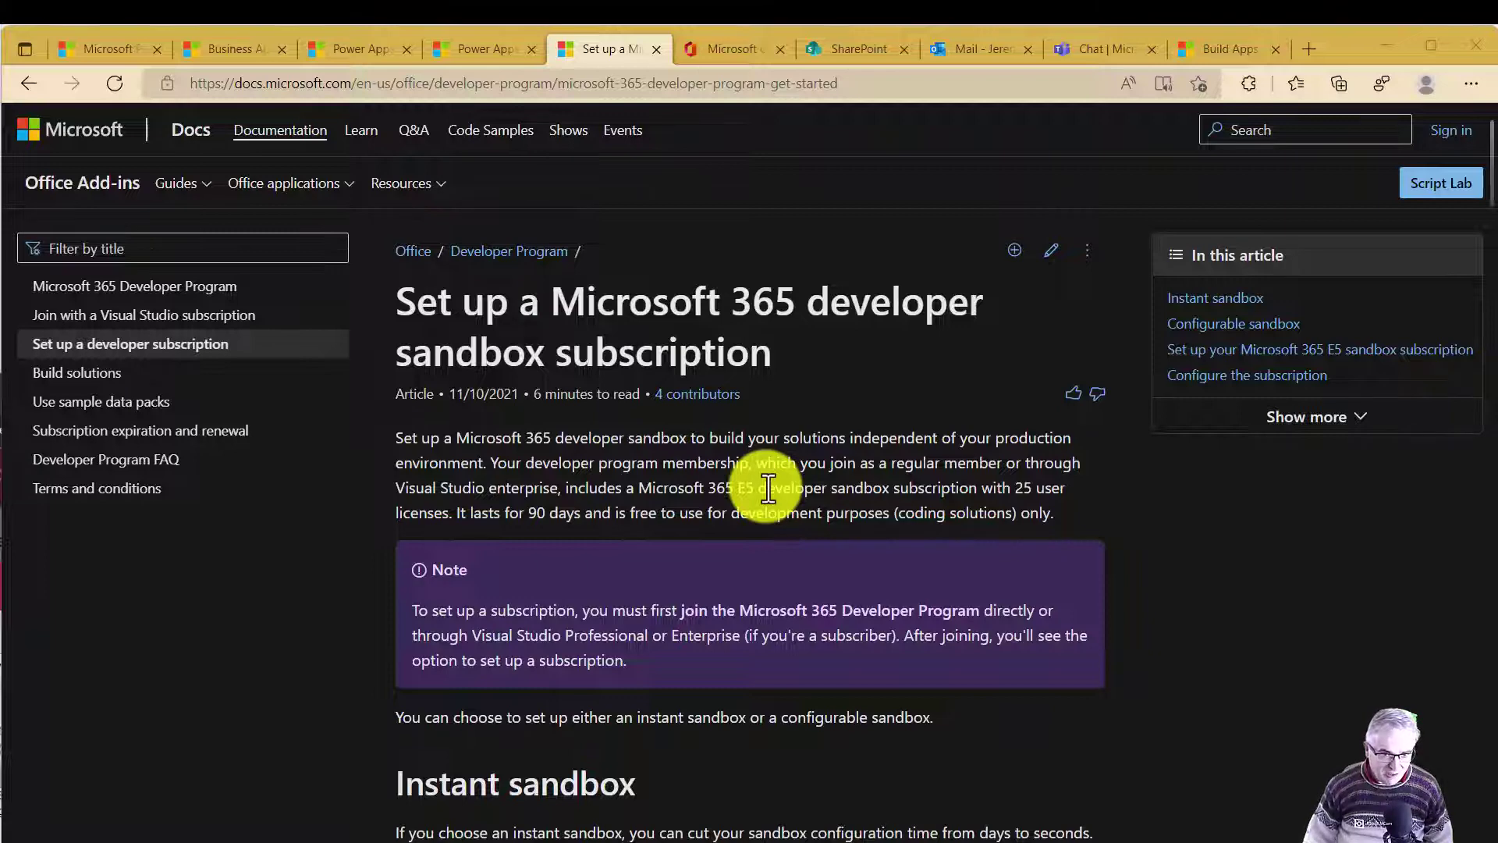
# Switch to the SharePoint start page and look over the news and frequent sites
pyautogui.hotkey('ctrl', 'Tab')
pyautogui.click(824, 51)
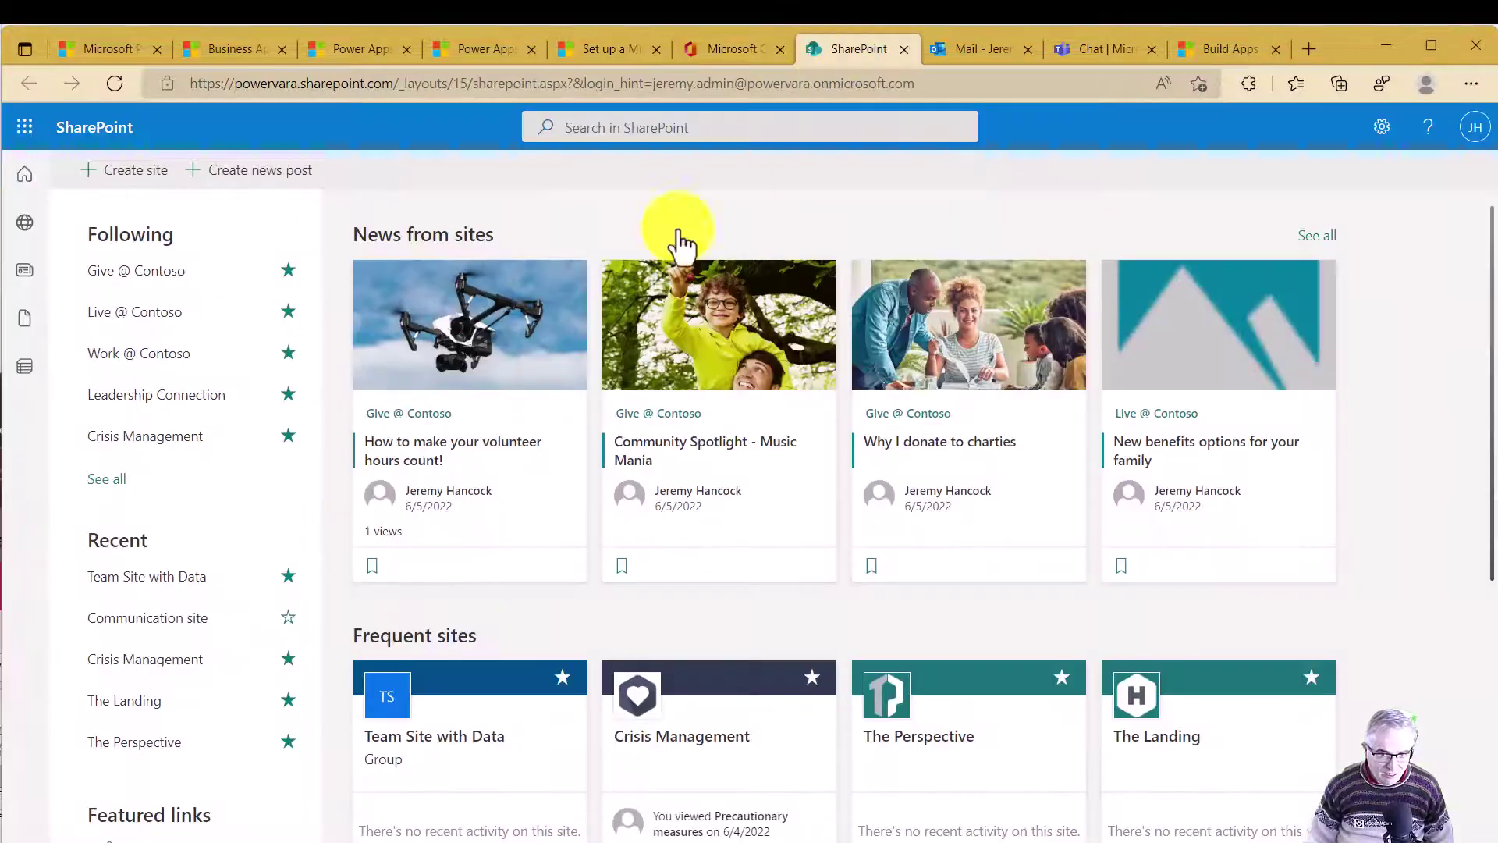
pyautogui.scroll(-2, 539, 395)
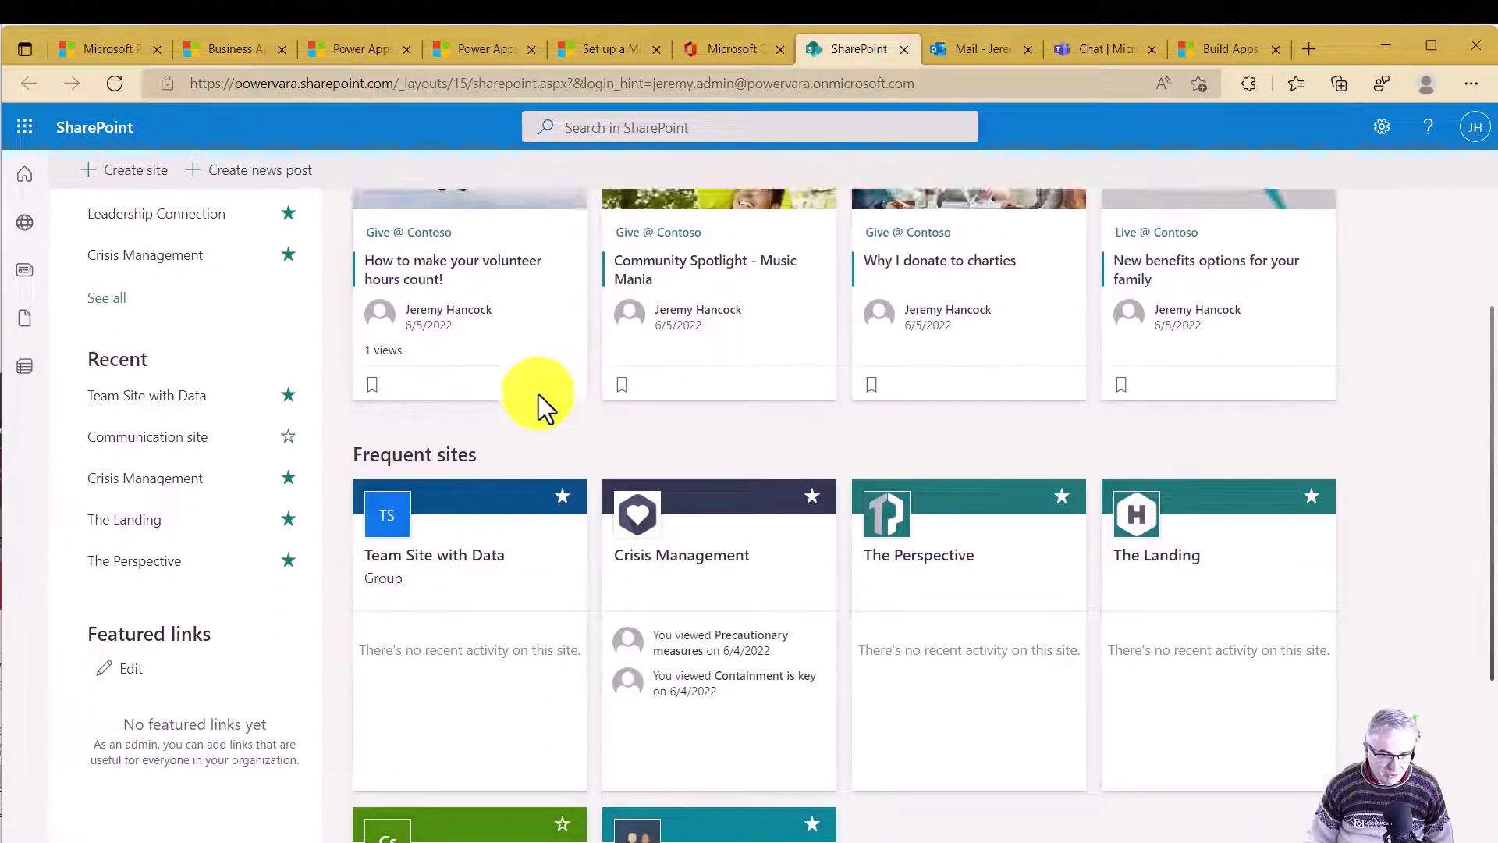
pyautogui.scroll(2, 539, 395)
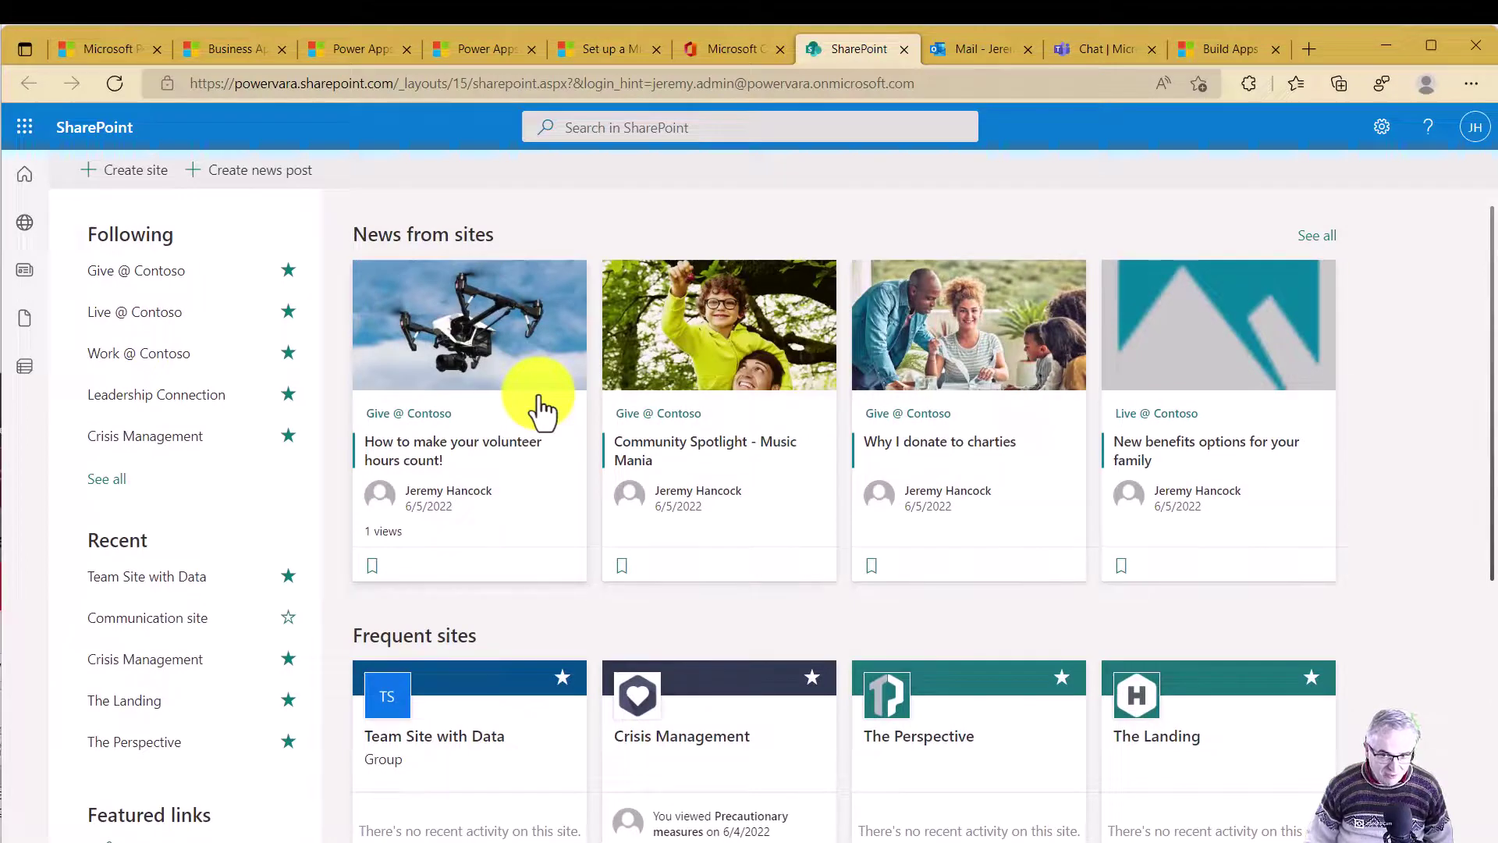
# Switch to Outlook mail and start a new message addressed to a suggested colleague from the organization
pyautogui.click(989, 50)
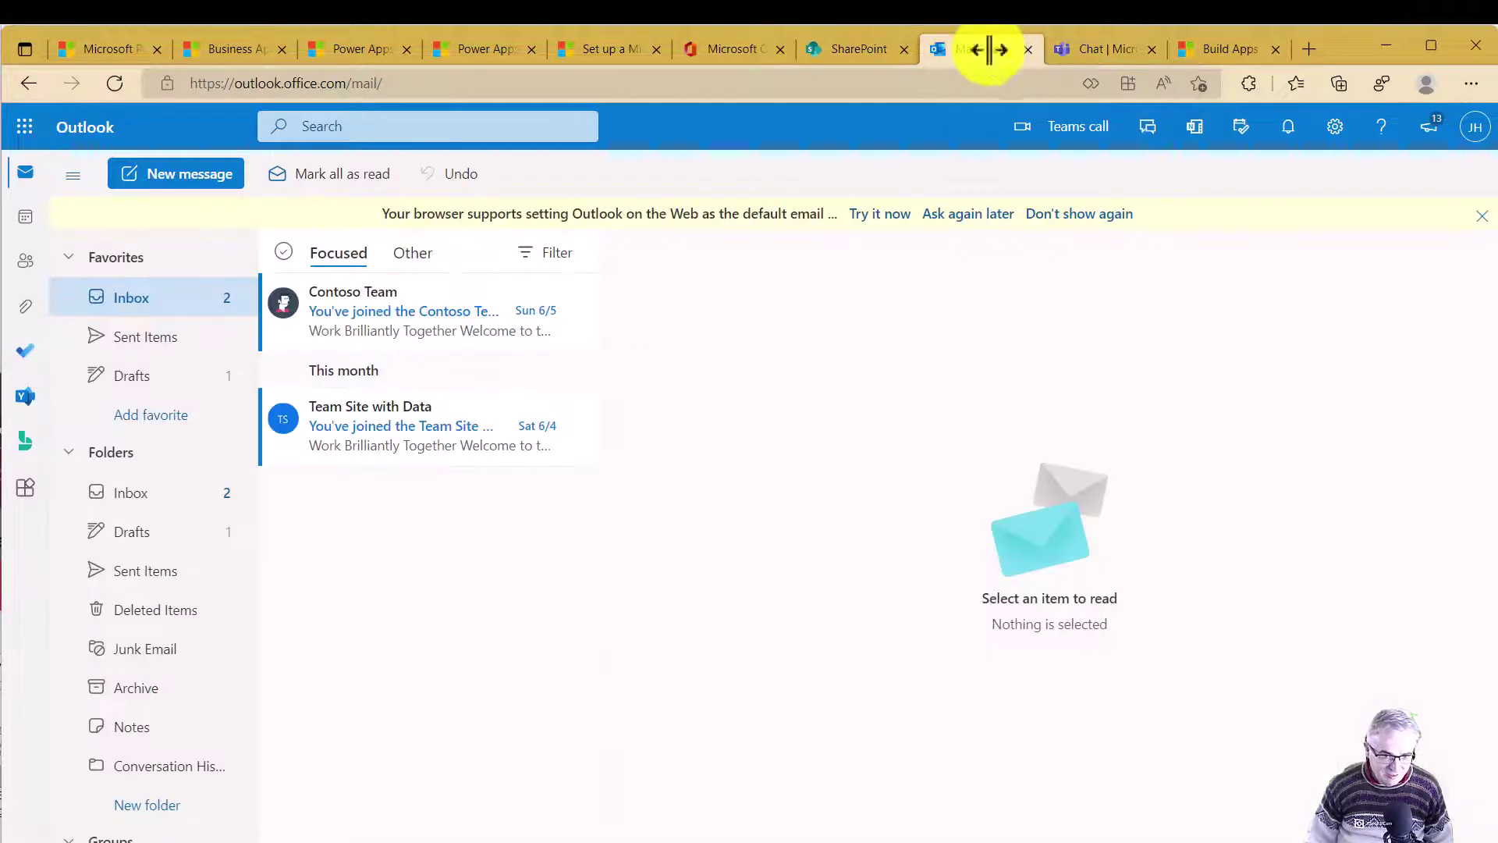
pyautogui.click(201, 178)
pyautogui.write('adel')
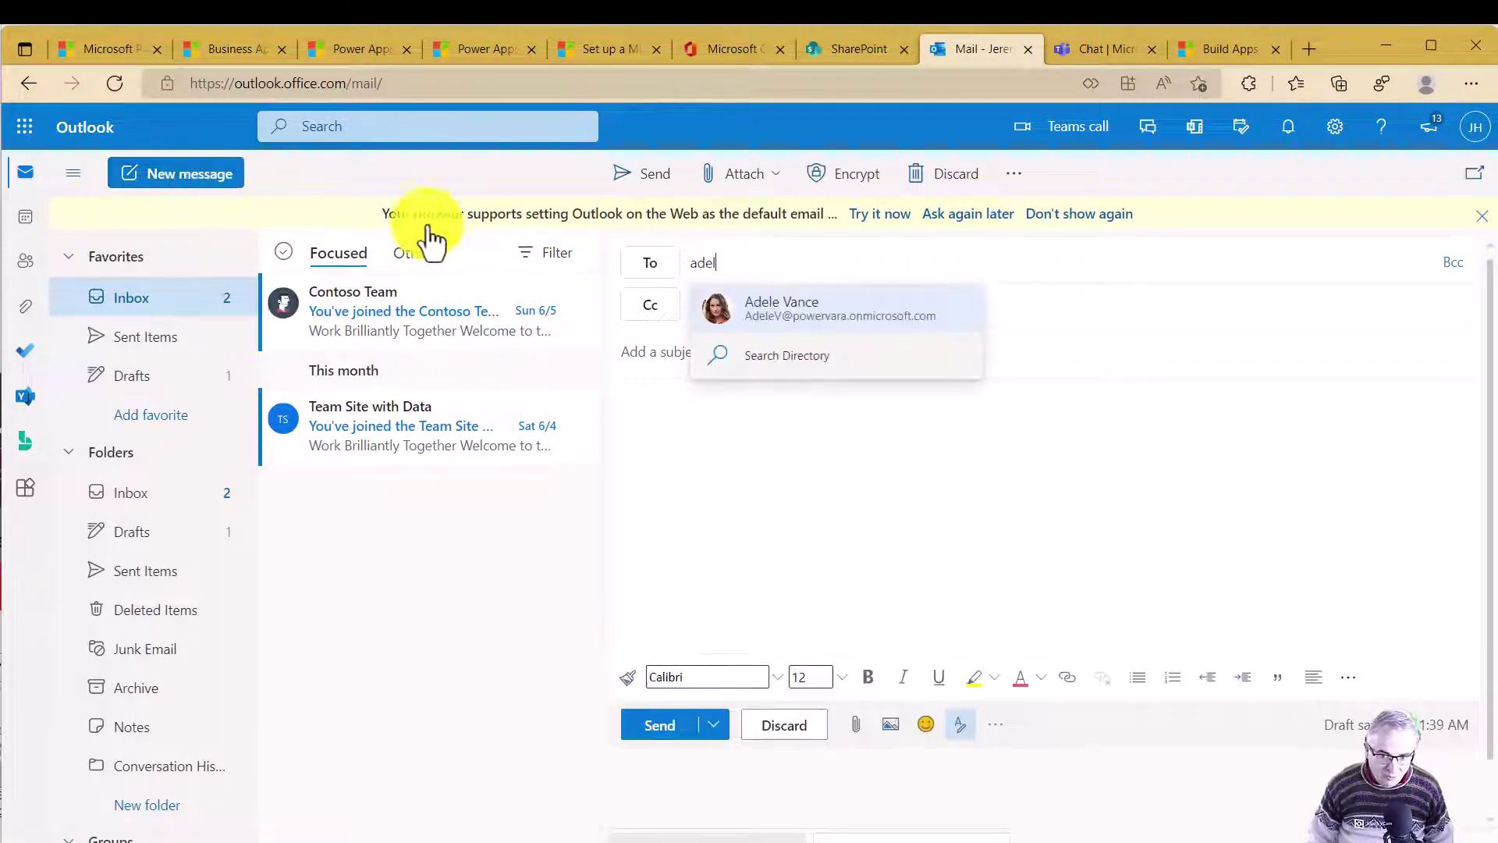
pyautogui.click(815, 312)
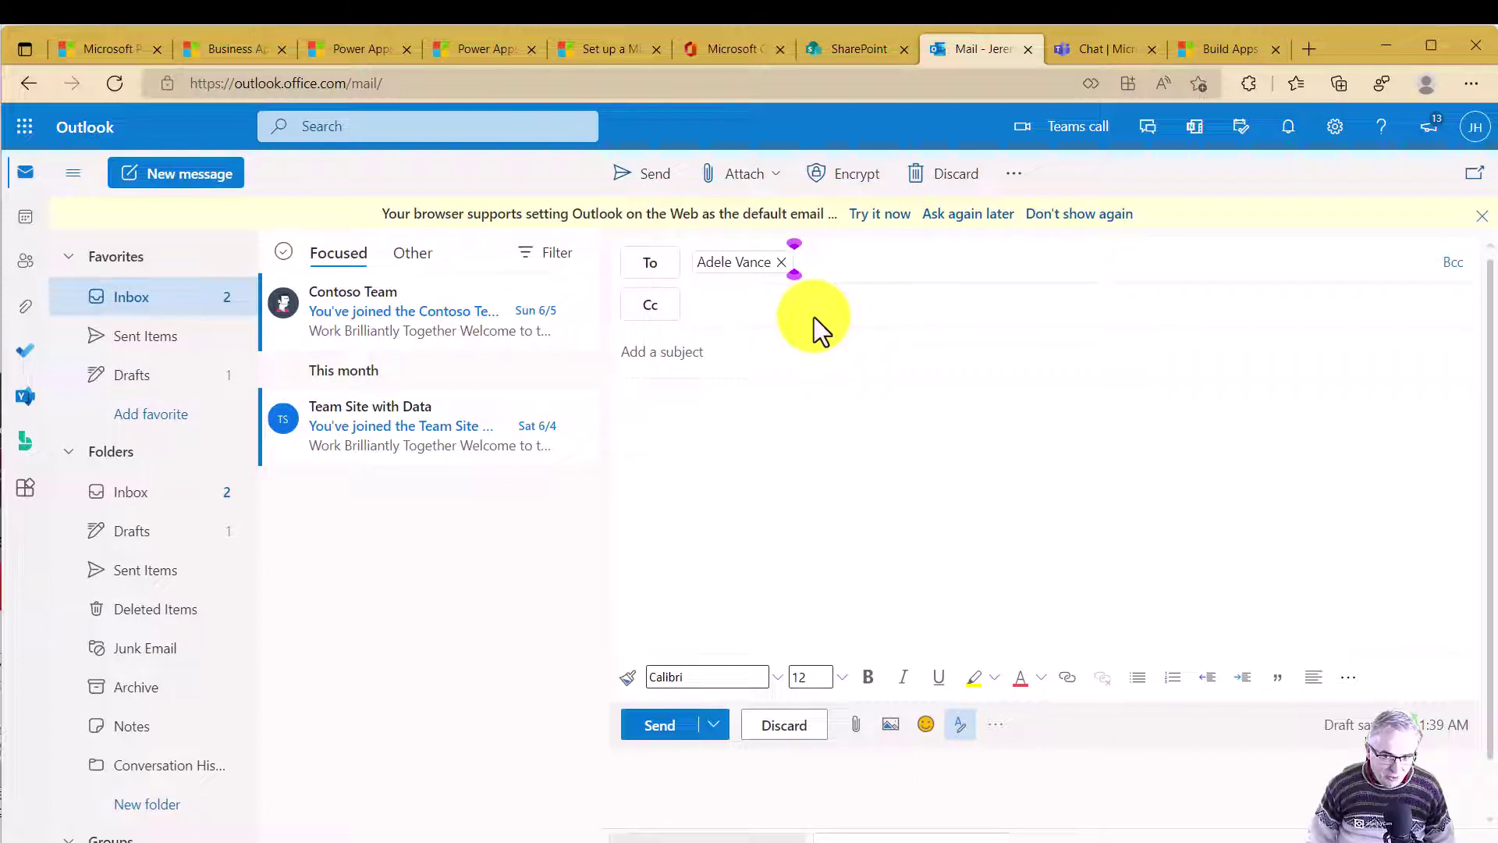
# Switch to Microsoft Teams and show the General channel of the powervara team
pyautogui.hotkey('ctrl', 'Tab')
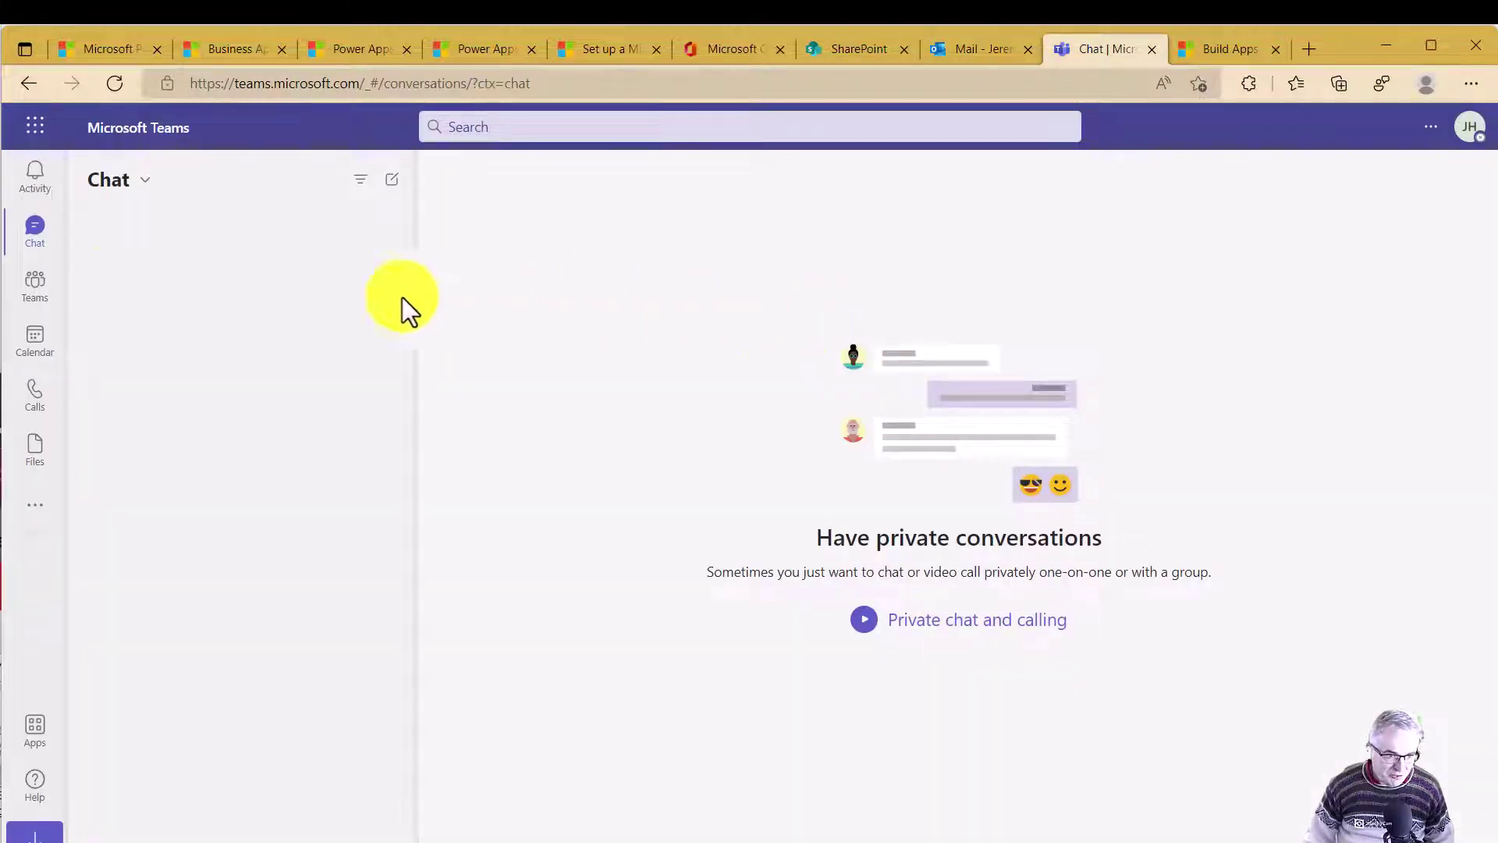
pyautogui.click(39, 292)
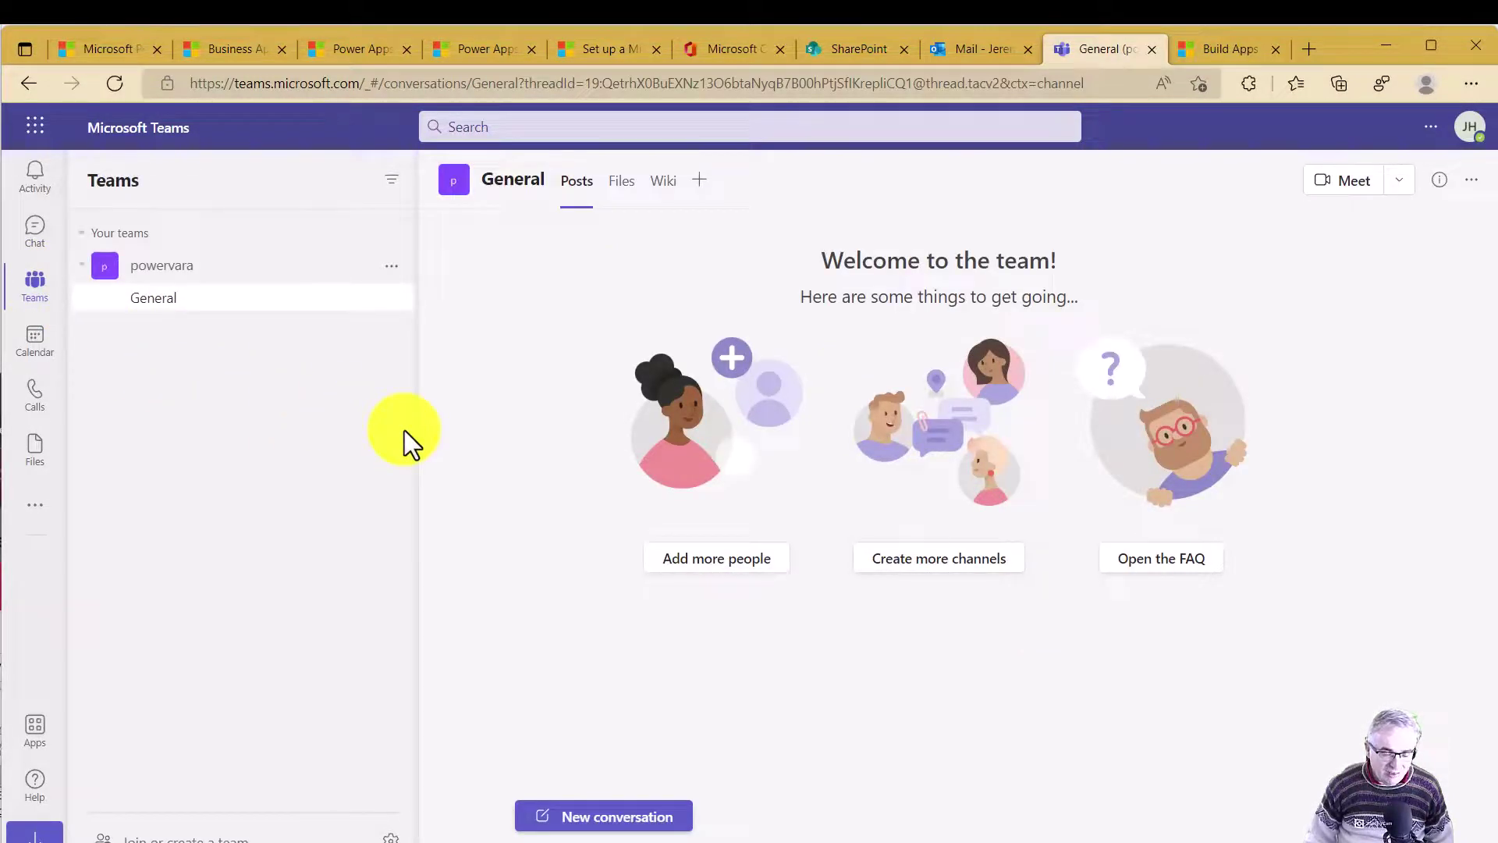
# Go back to the developer sandbox article and examine its instructions for setting up the E5 subscription and configuring it
pyautogui.click(719, 53)
pyautogui.click(620, 54)
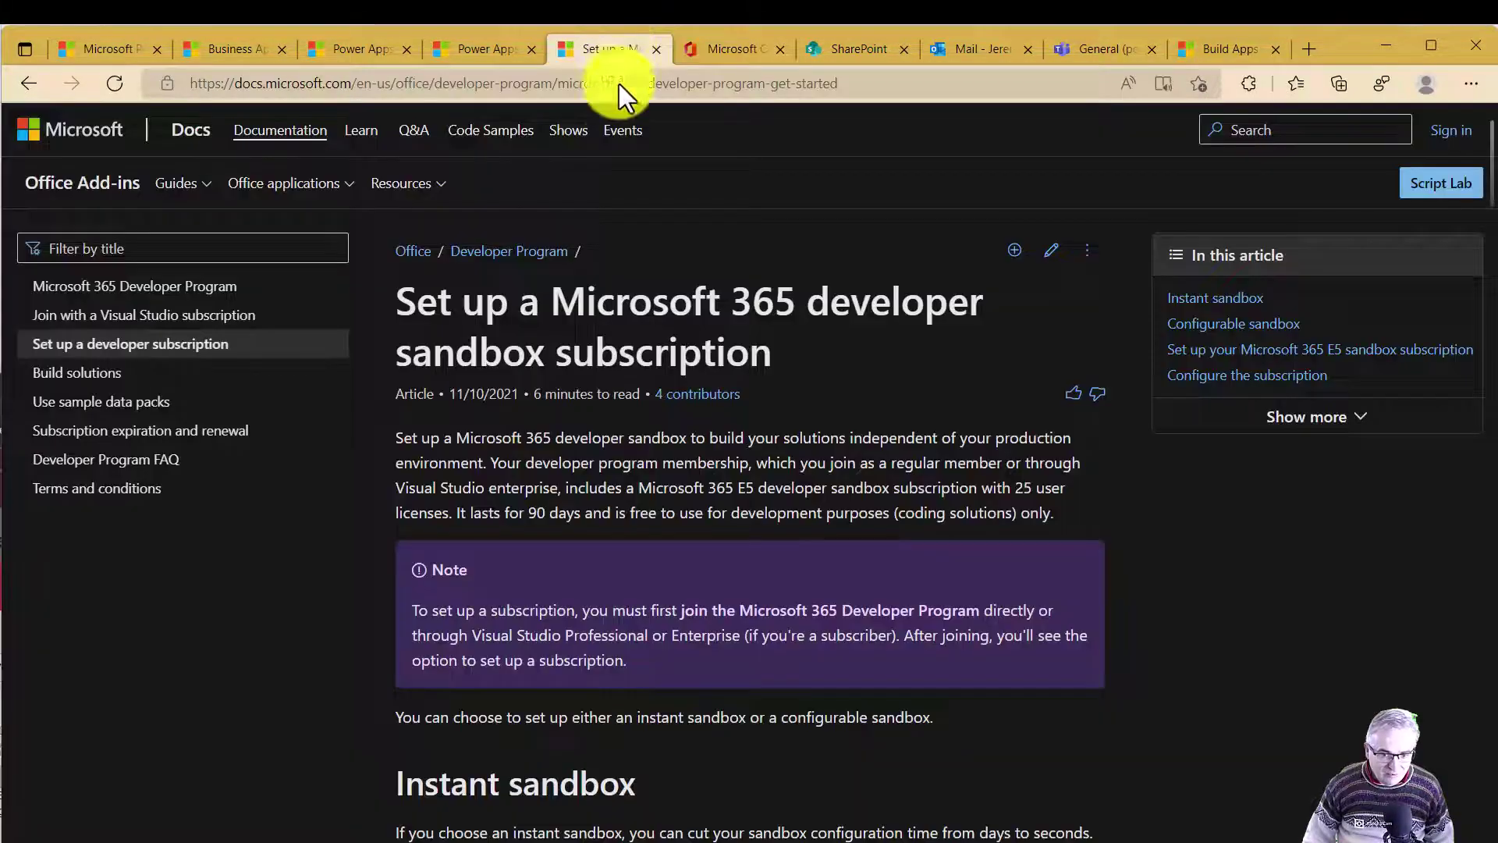
pyautogui.scroll(-7, 607, 318)
pyautogui.scroll(-4, 610, 319)
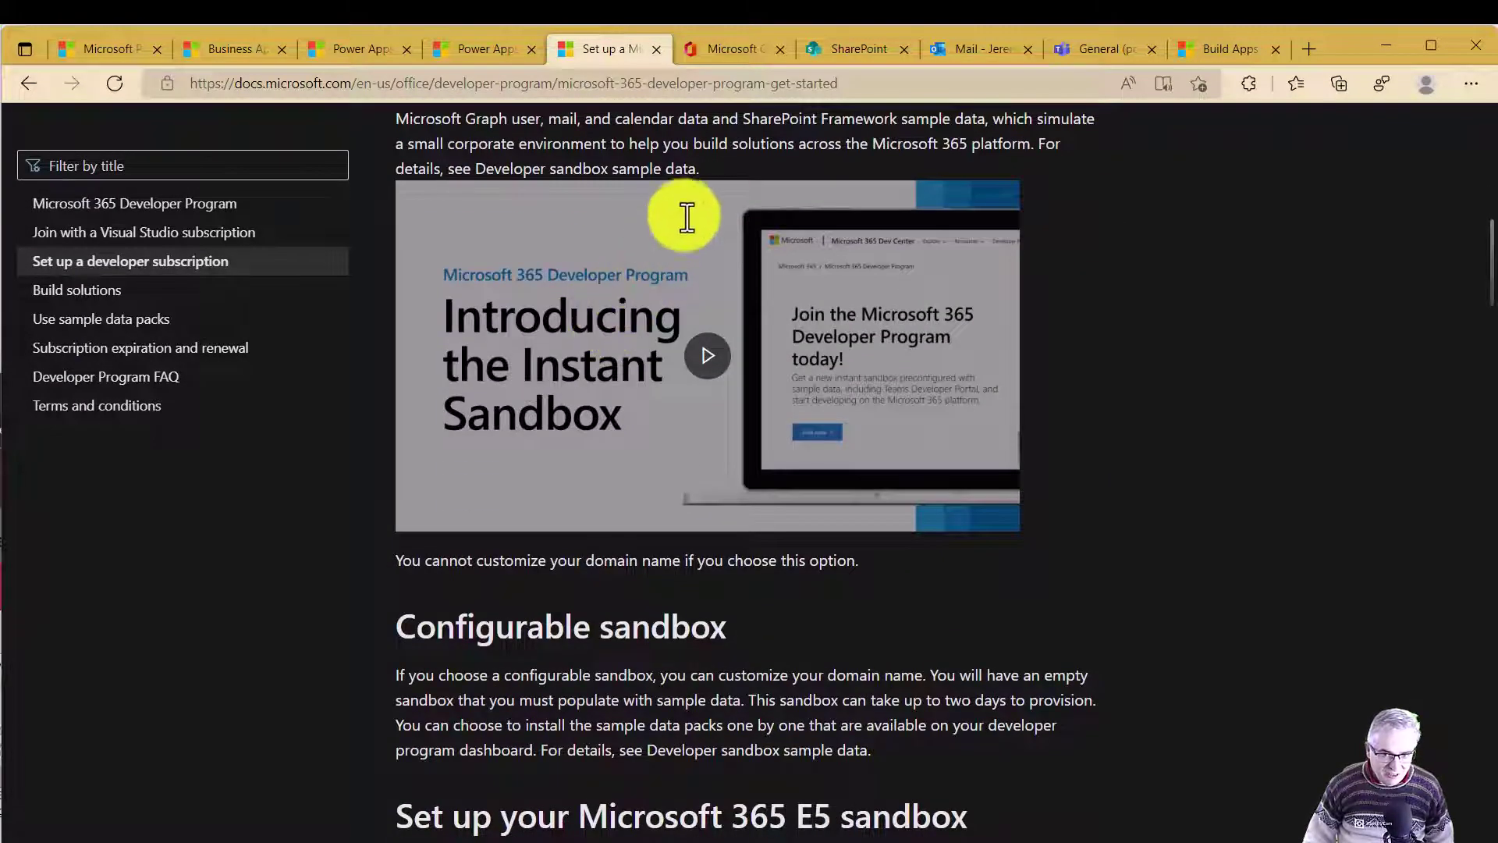
pyautogui.scroll(-4, 687, 220)
pyautogui.scroll(-12, 686, 219)
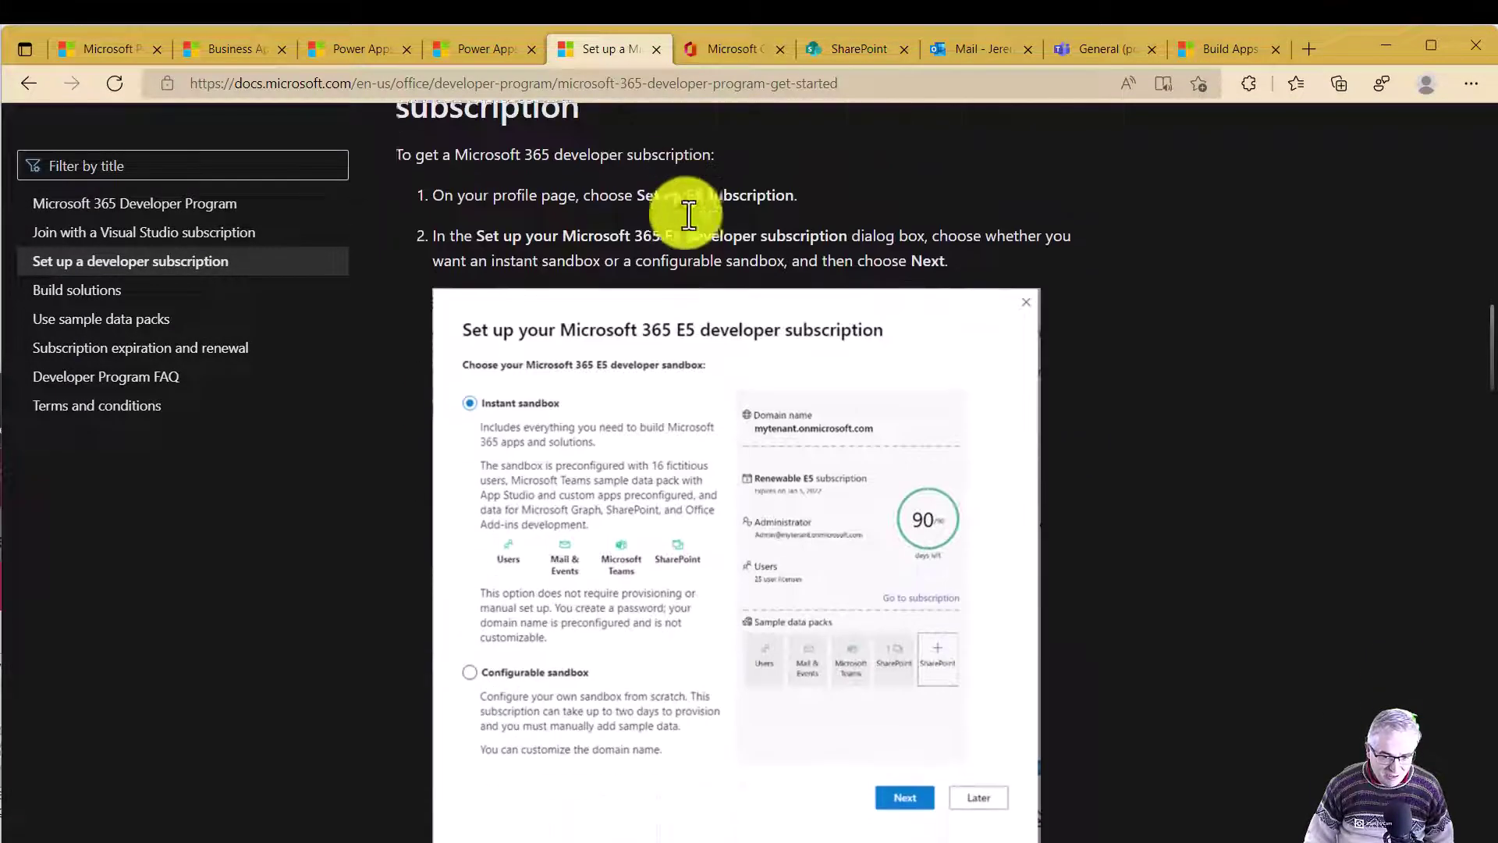
pyautogui.scroll(-9, 685, 213)
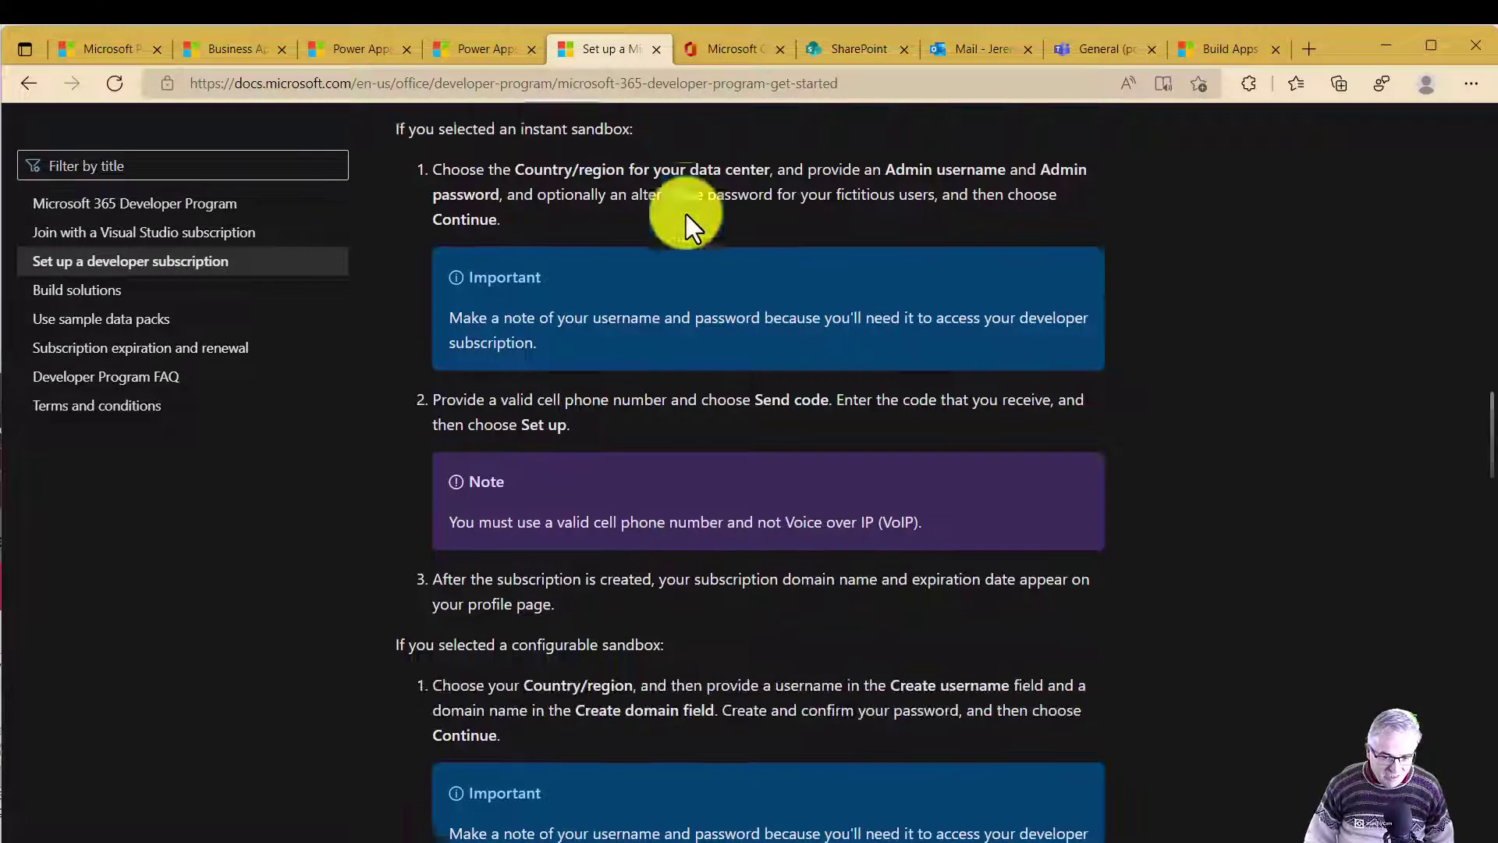
pyautogui.scroll(-2, 686, 214)
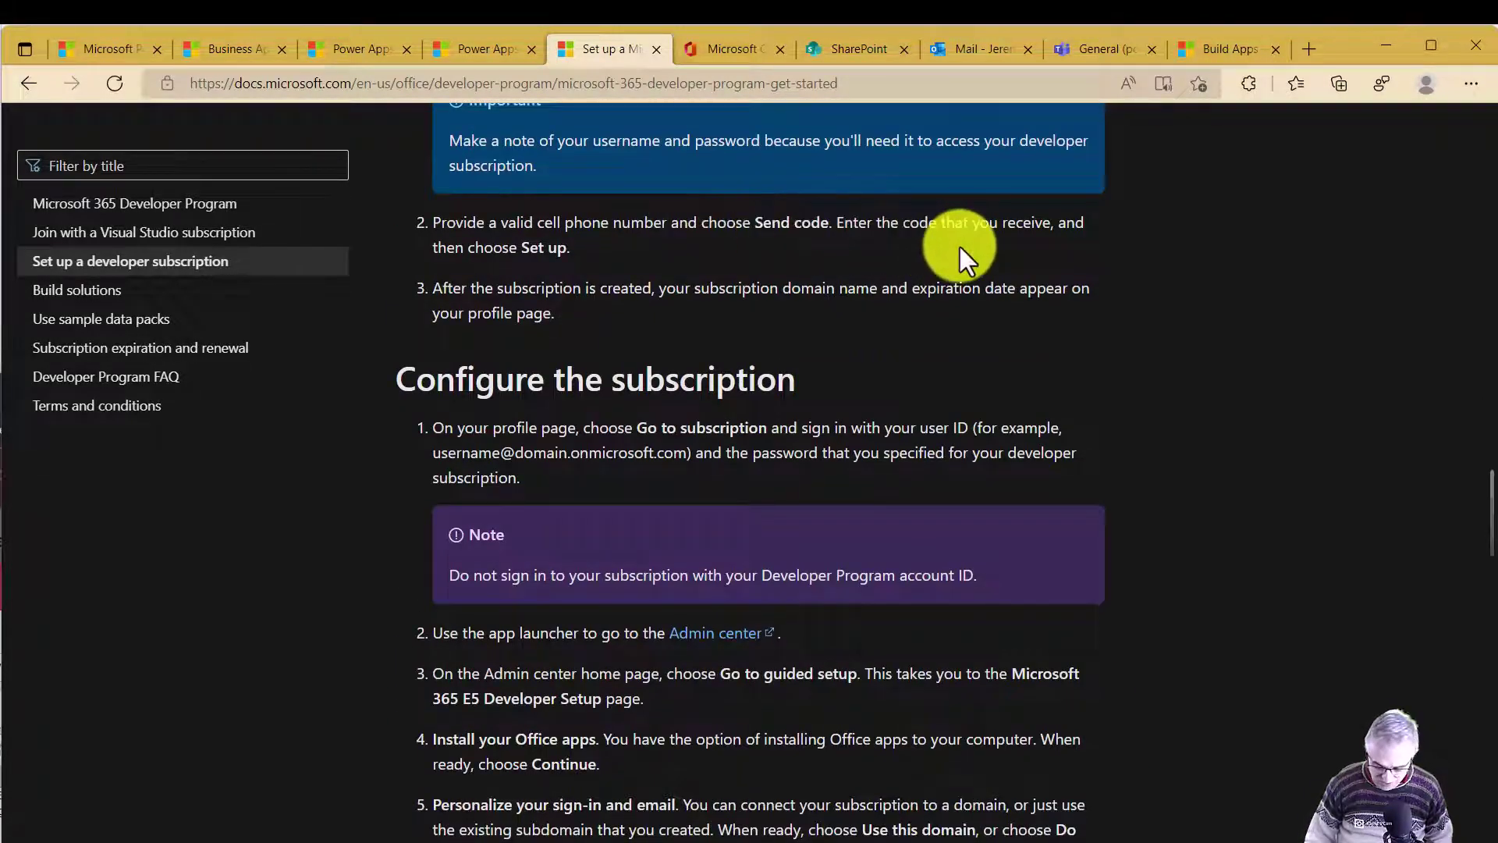
pyautogui.scroll(20, 960, 247)
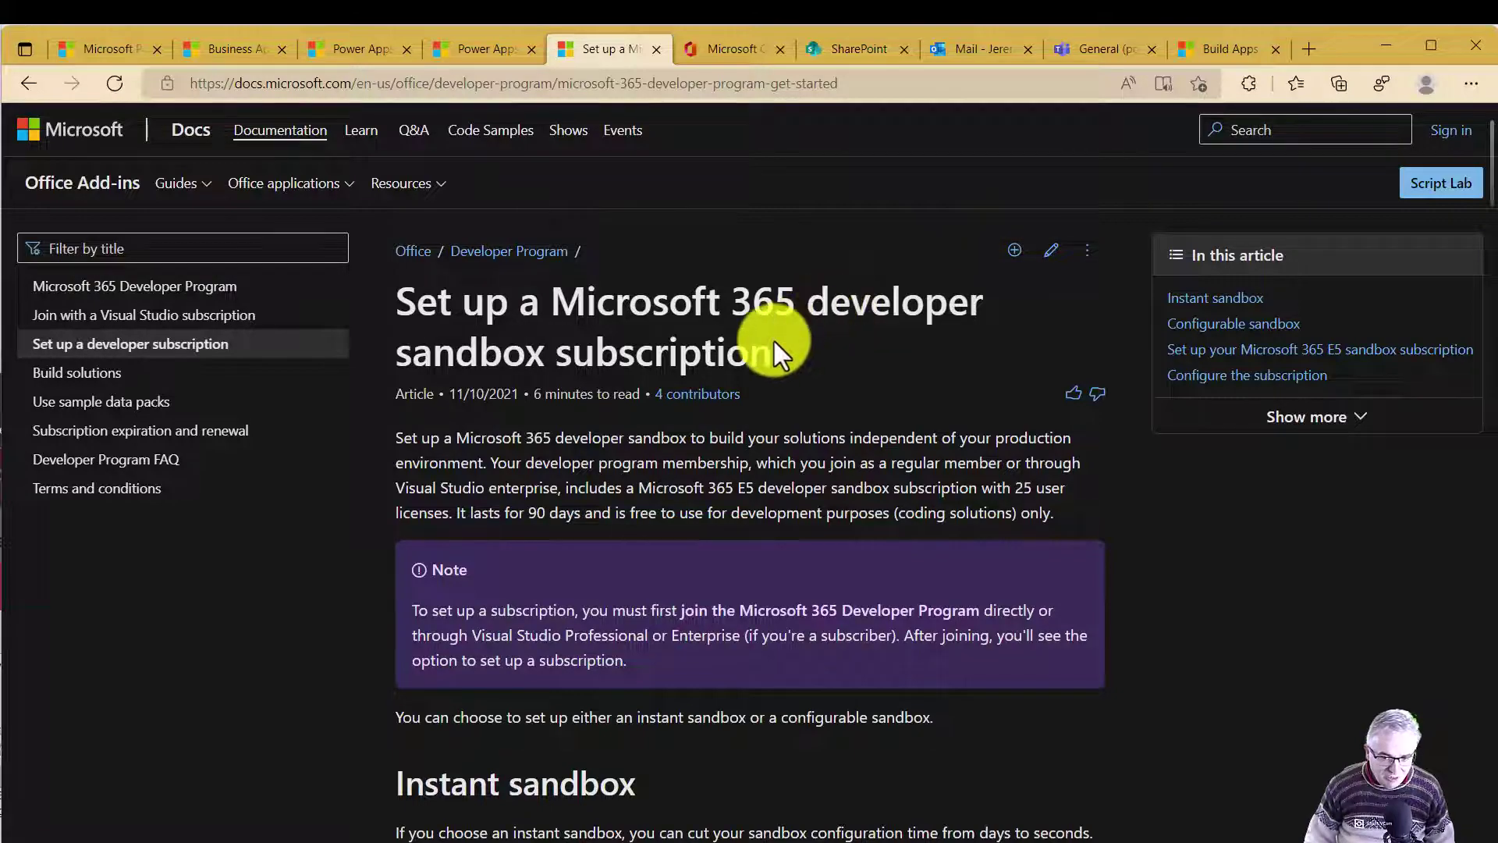
pyautogui.scroll(-4, 774, 340)
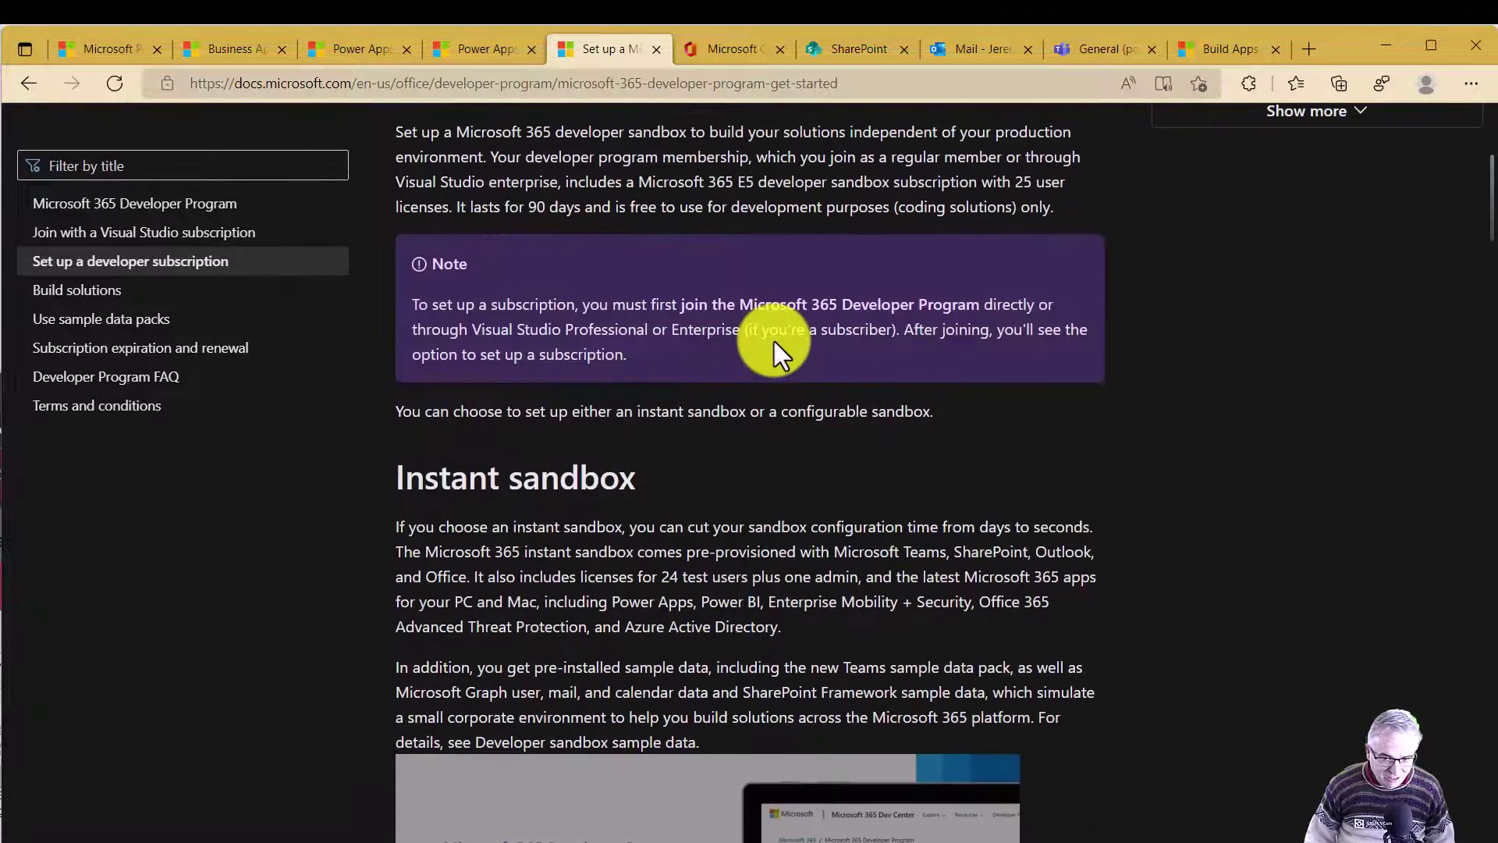
pyautogui.scroll(-3, 776, 342)
pyautogui.scroll(-7, 776, 342)
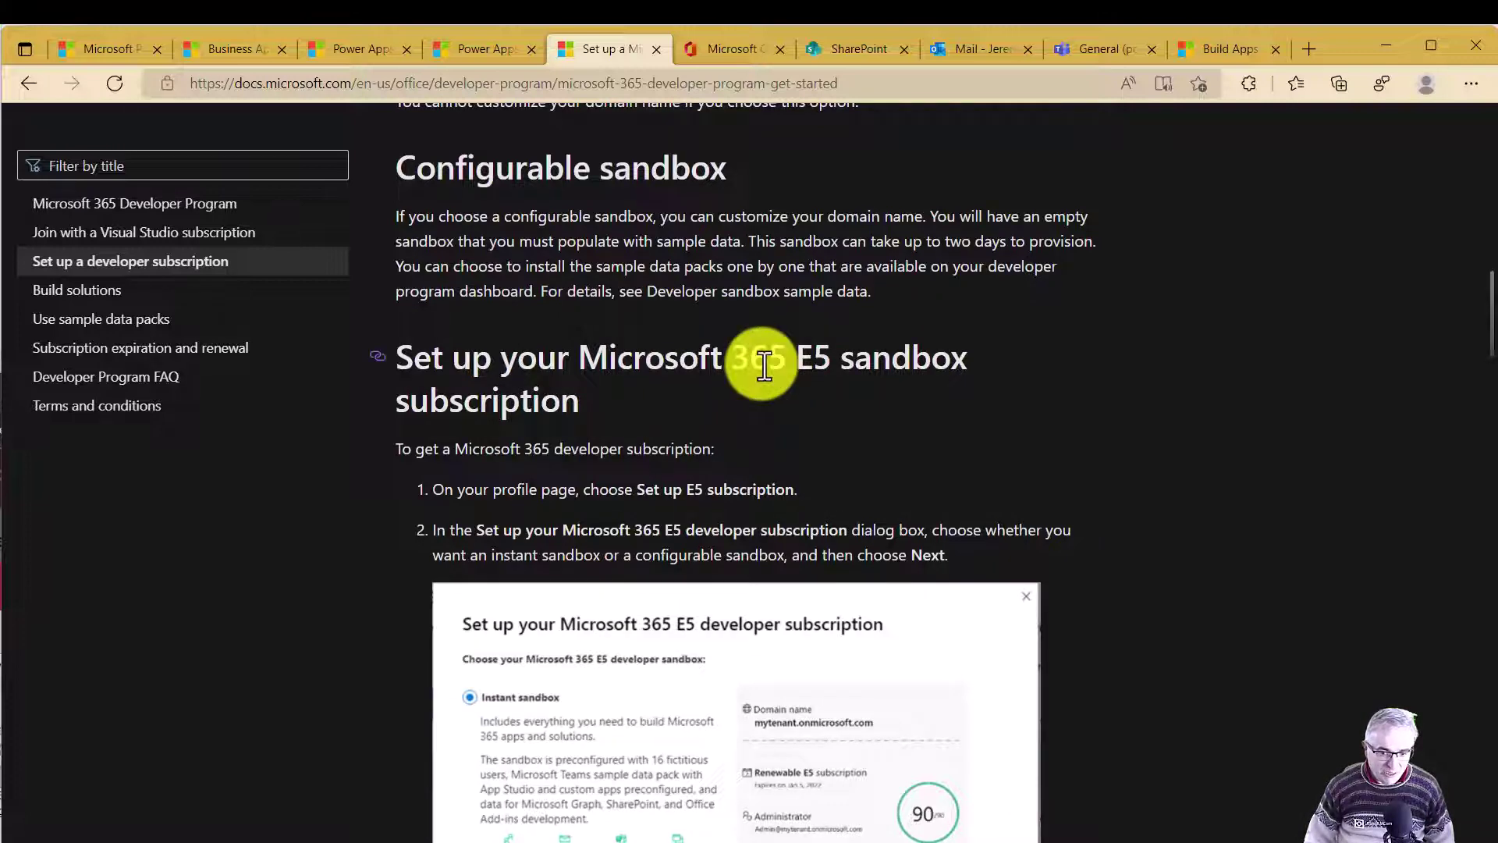
pyautogui.scroll(-3, 763, 365)
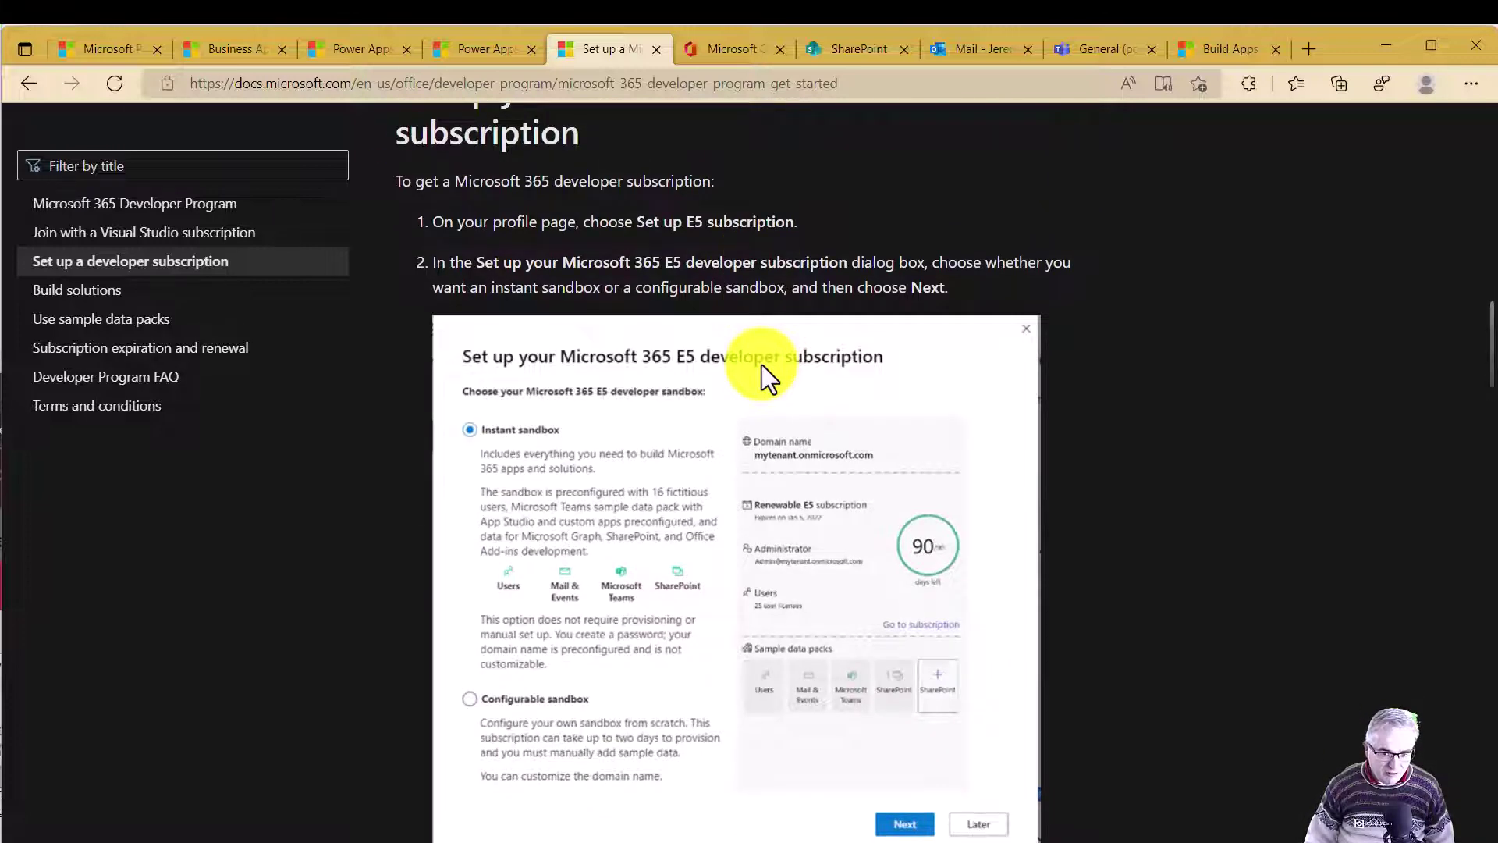
# Switch to the Office home page and copy the signed-in admin account's email address from the account details
pyautogui.click(727, 47)
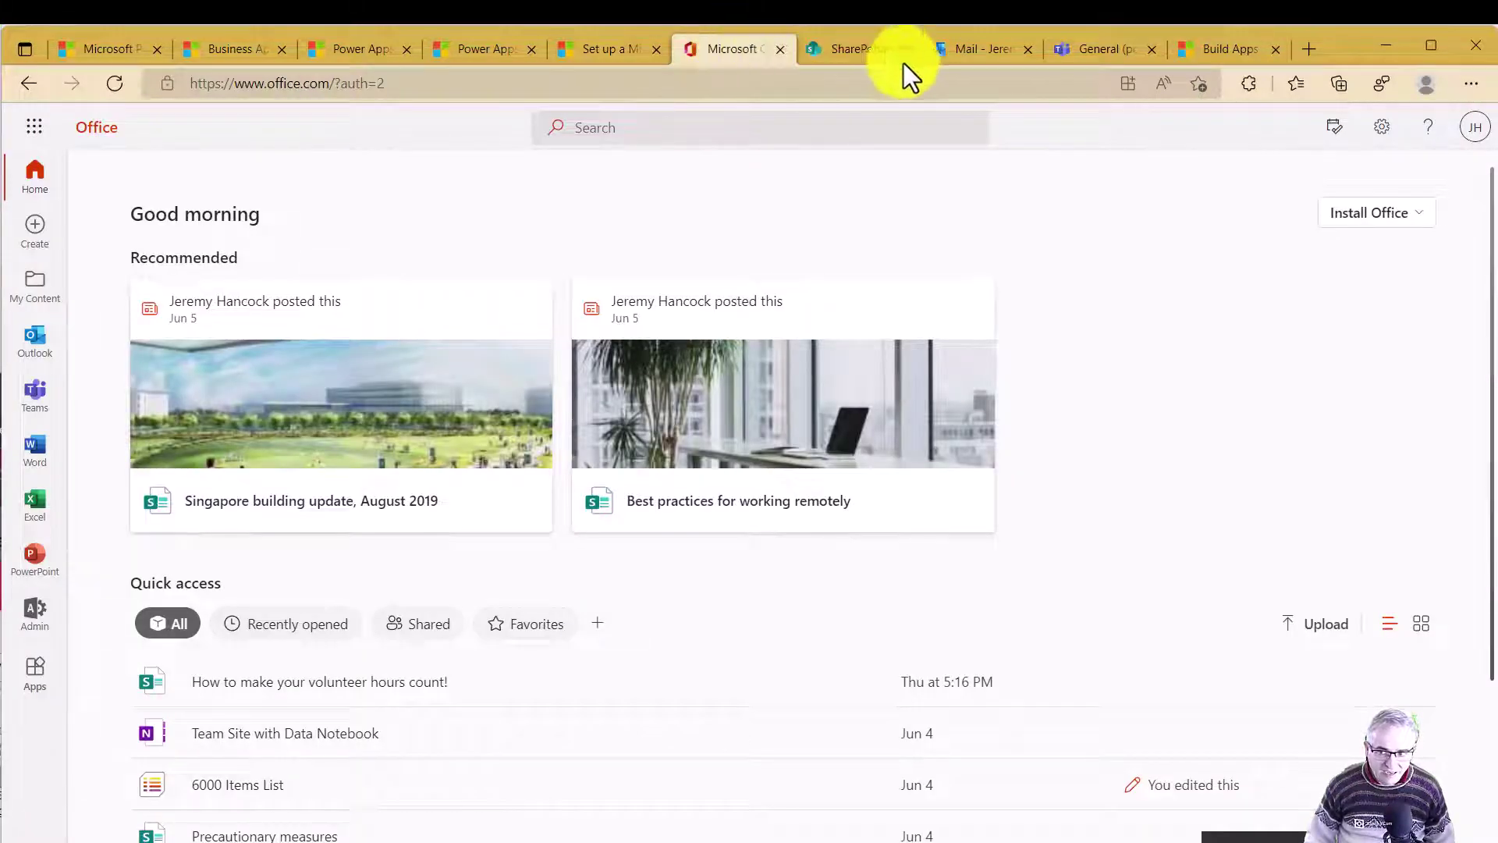
pyautogui.click(1476, 129)
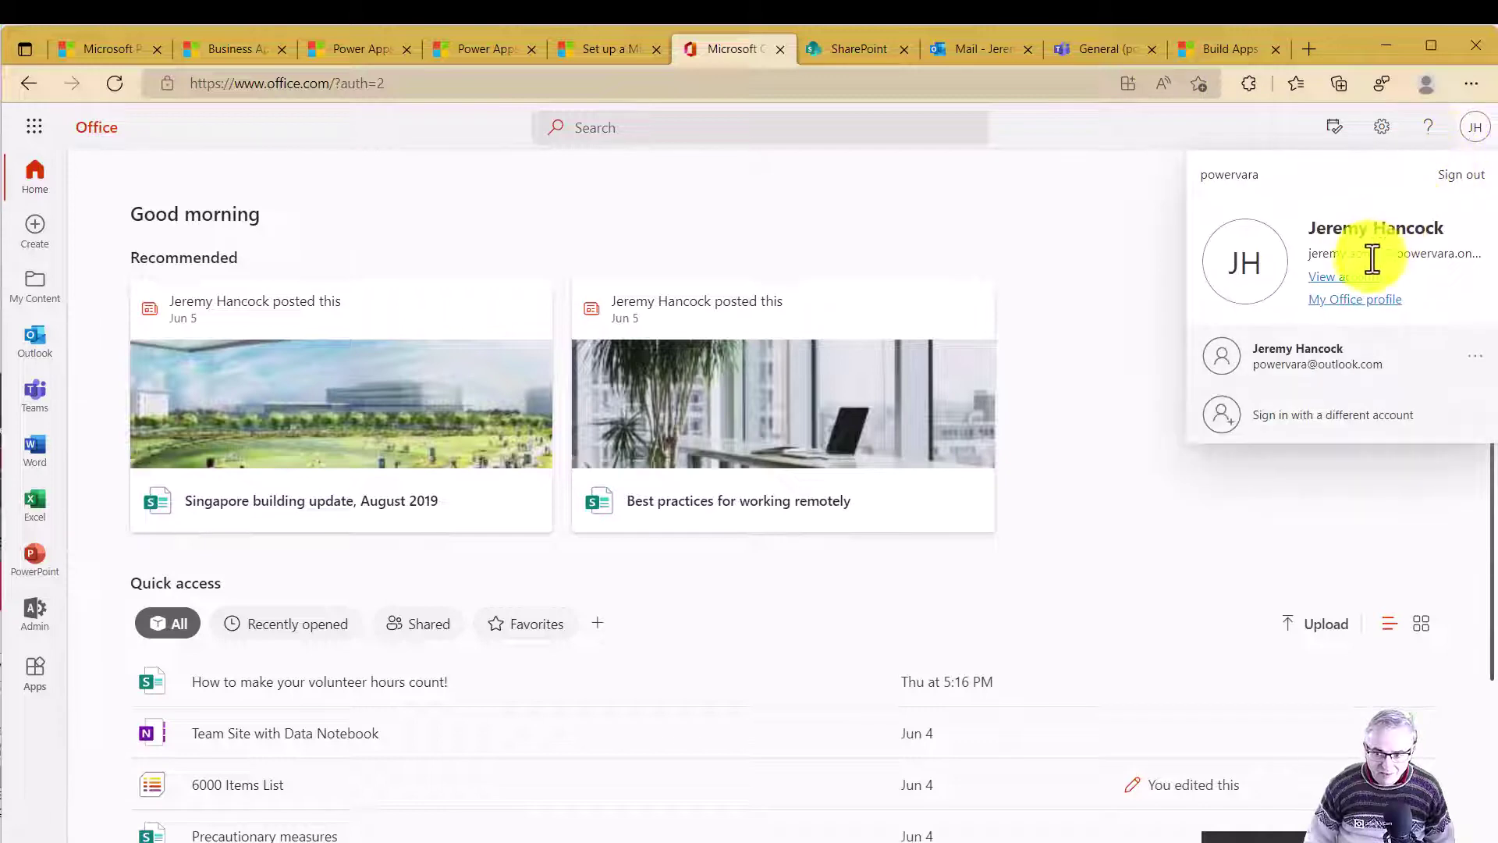
pyautogui.moveTo(1373, 258); pyautogui.dragTo(1474, 127)
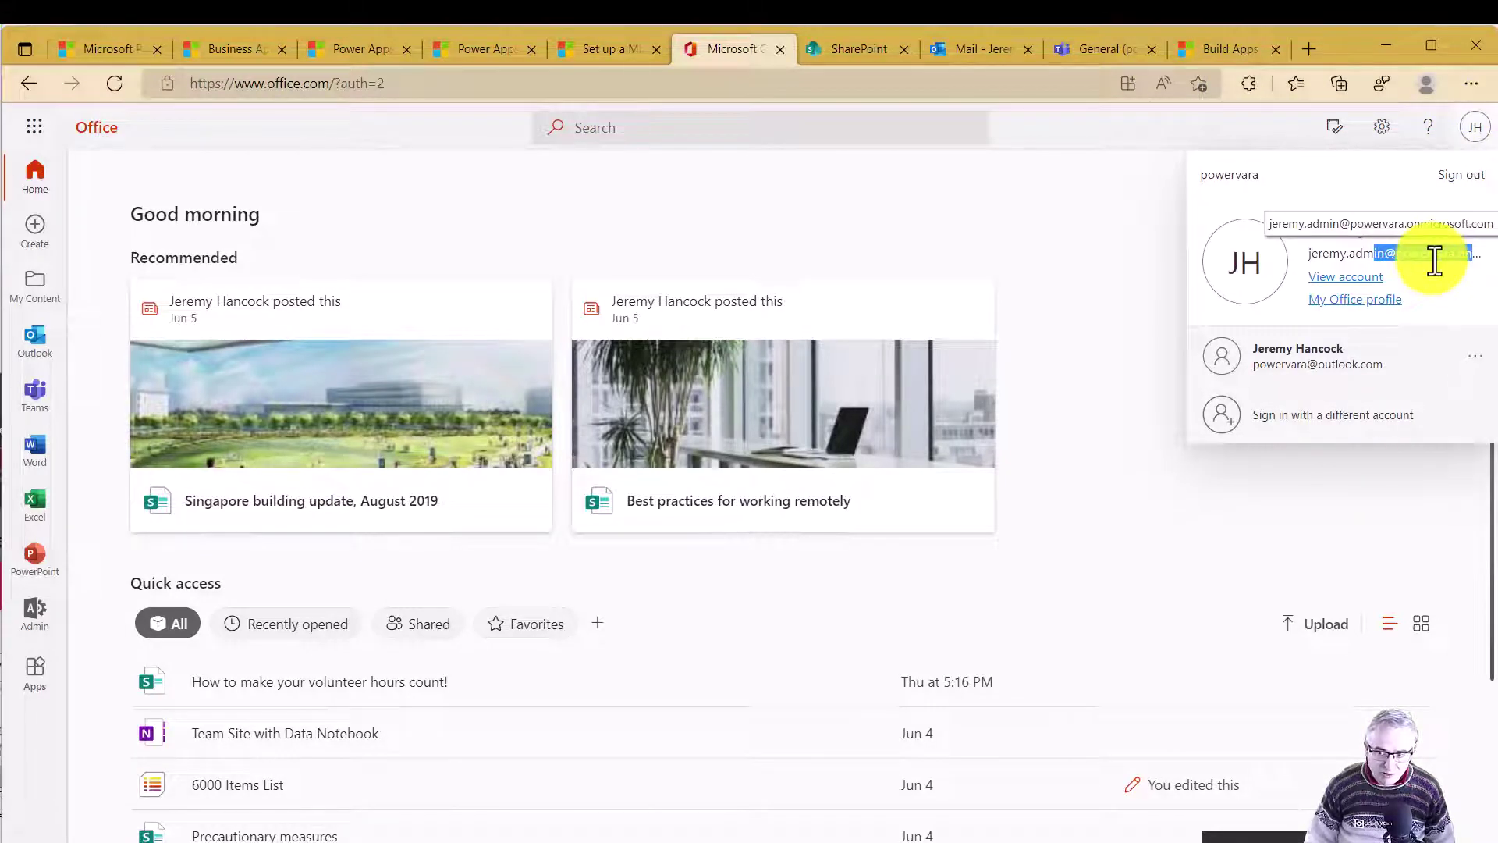
pyautogui.press('Escape')
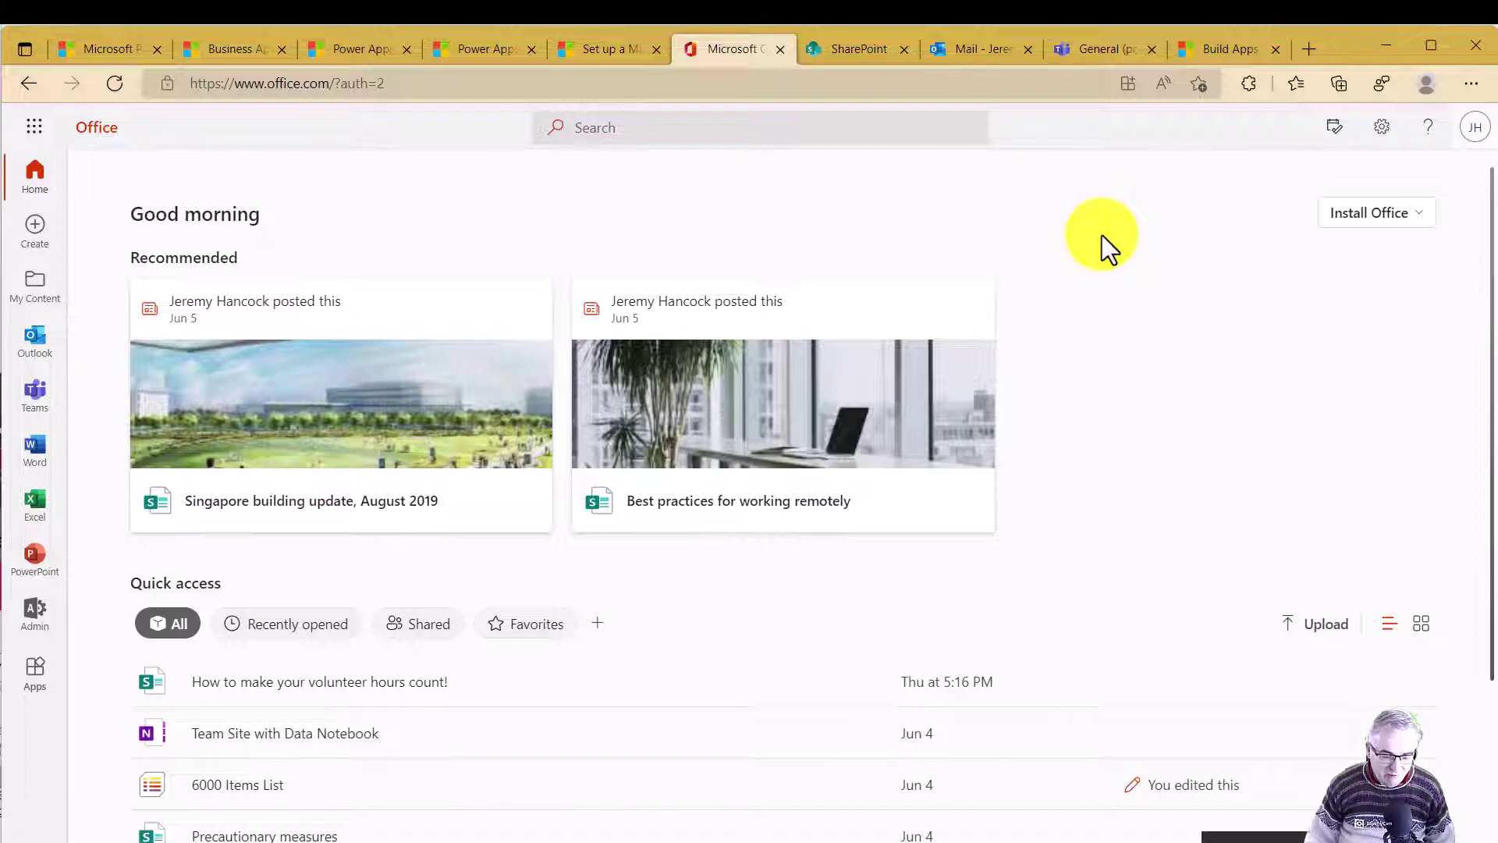
# Show the complete list of apps available to the Office account
pyautogui.click(42, 125)
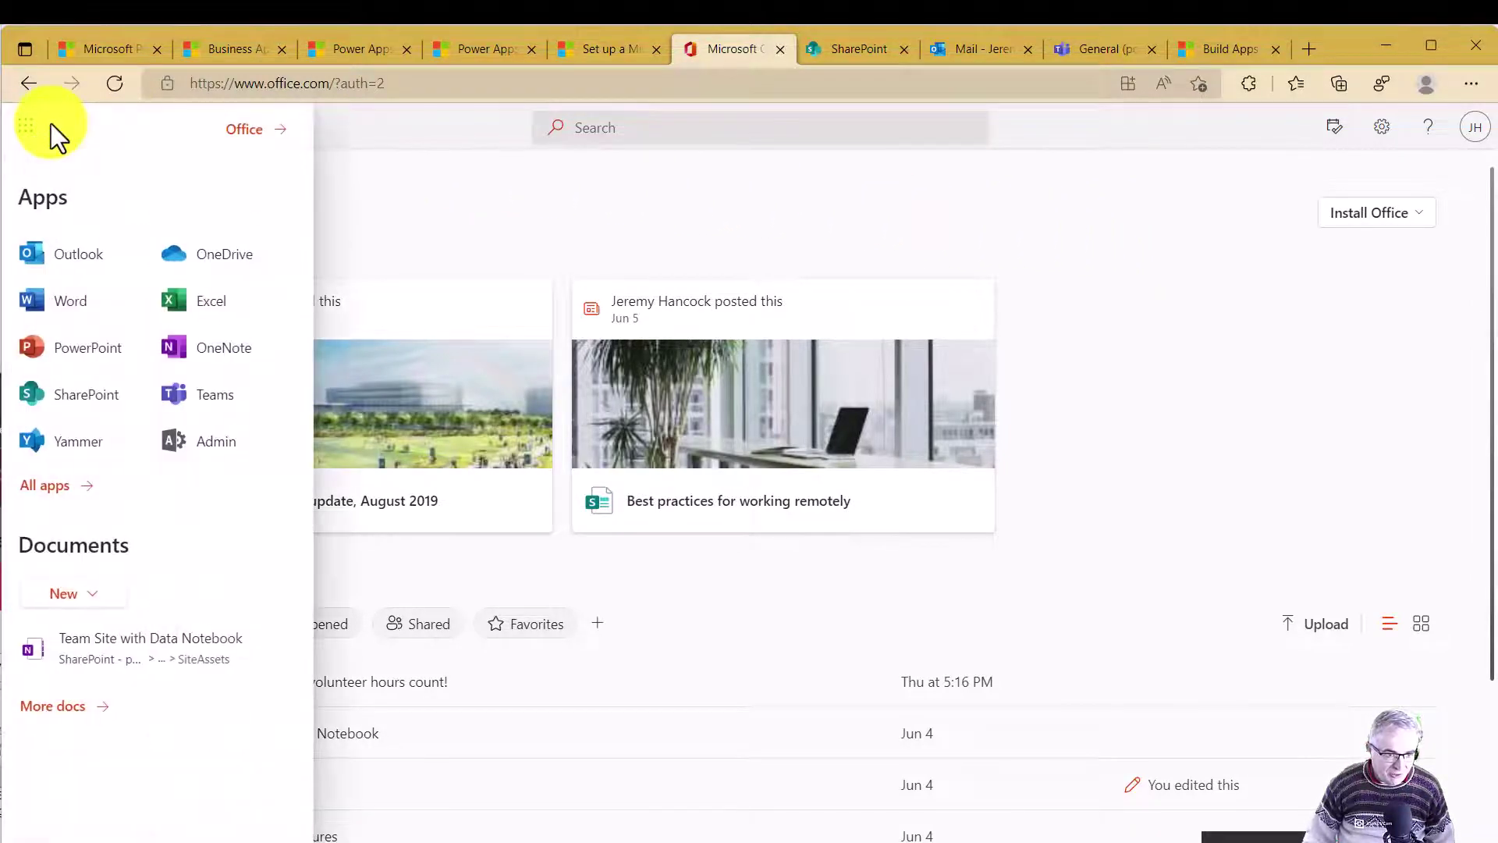
pyautogui.click(58, 485)
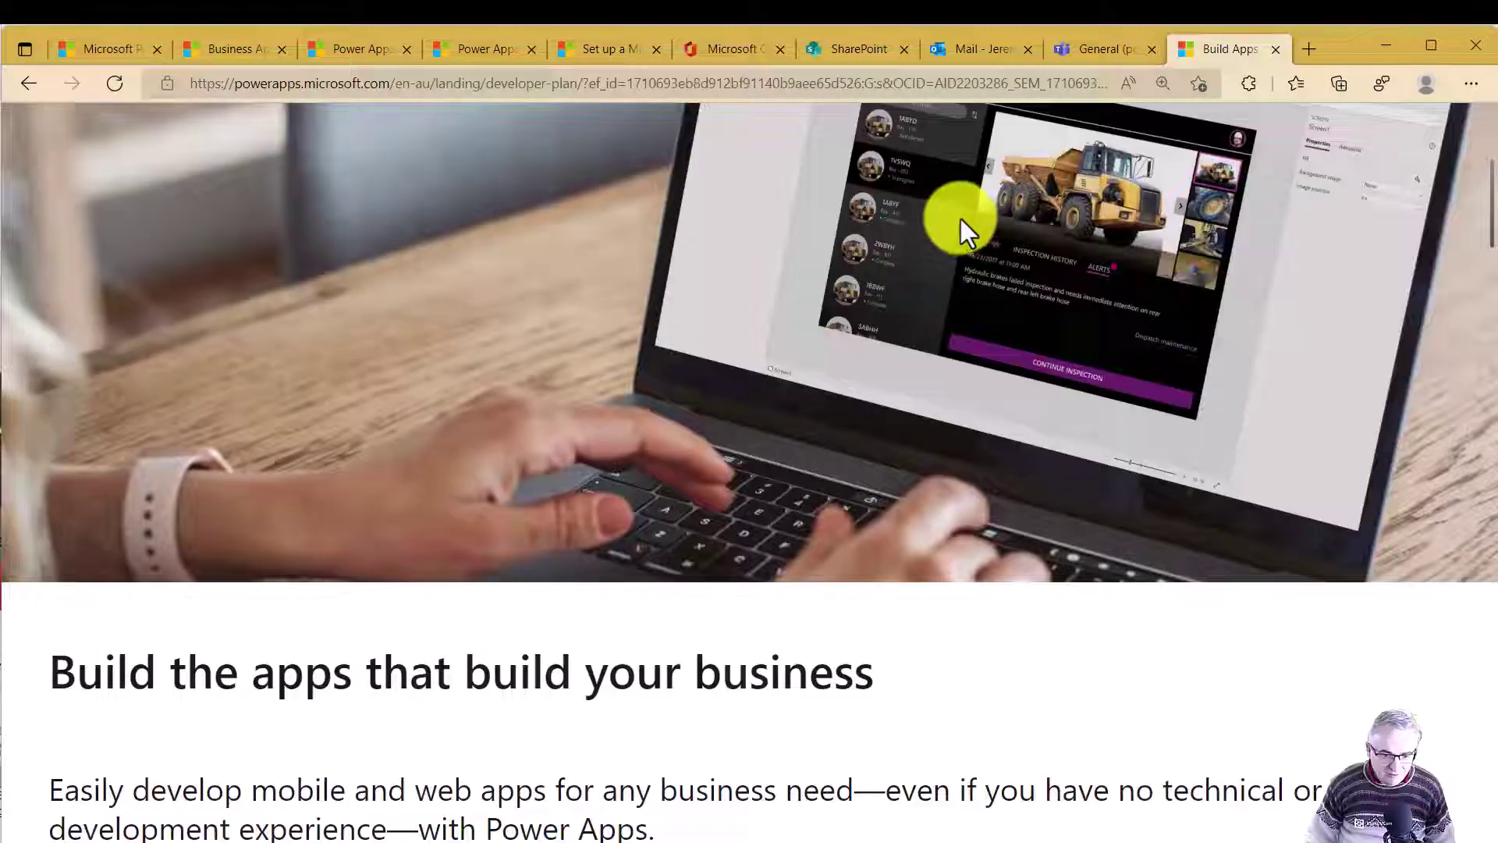
# Look over the Power Apps developer plan page and start the free sign-up
pyautogui.scroll(-7, 961, 221)
pyautogui.scroll(8, 961, 221)
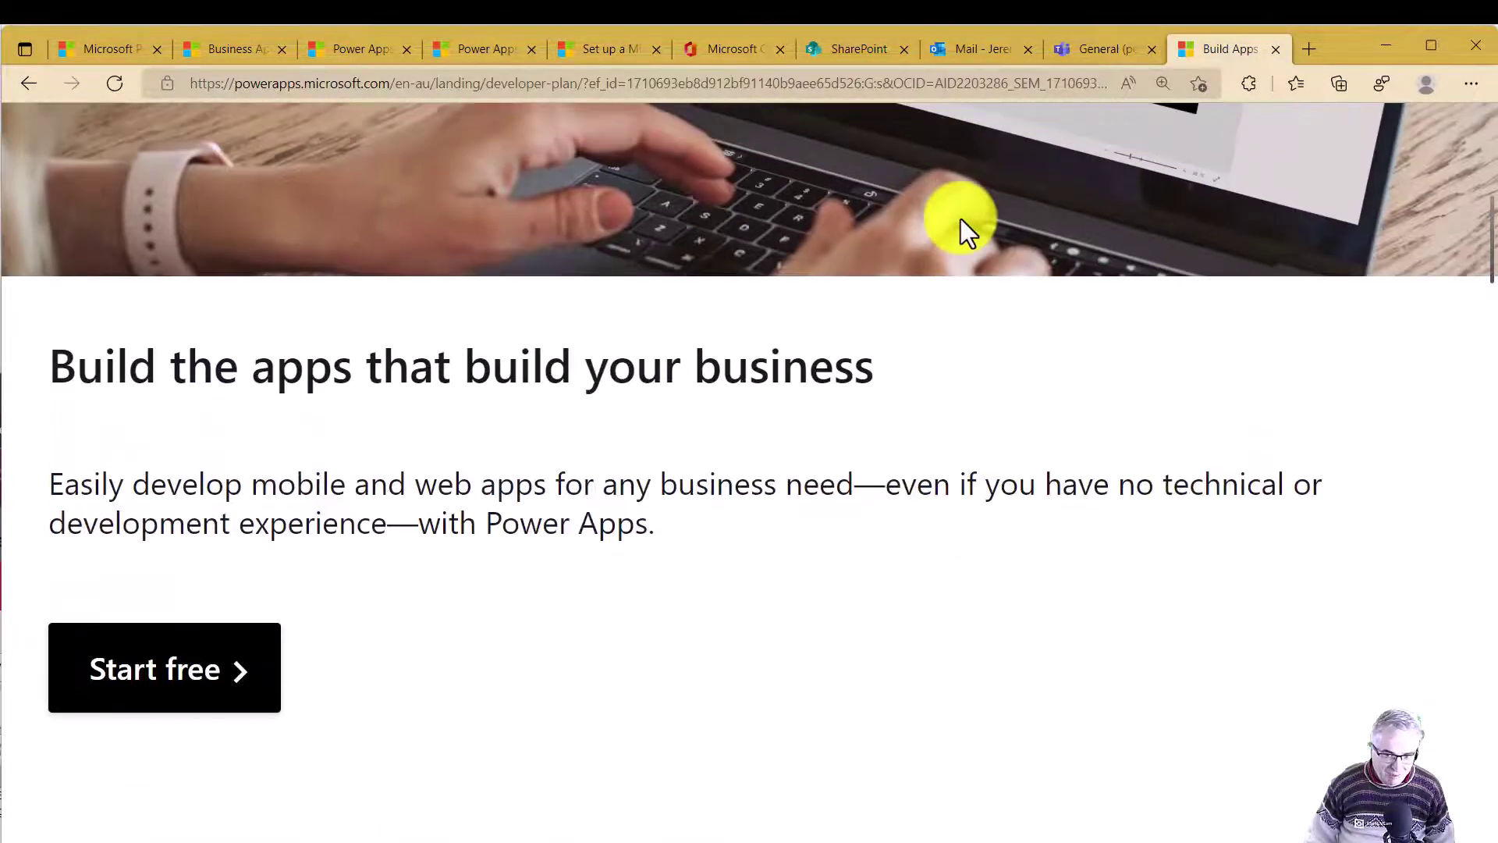
pyautogui.scroll(-8, 961, 221)
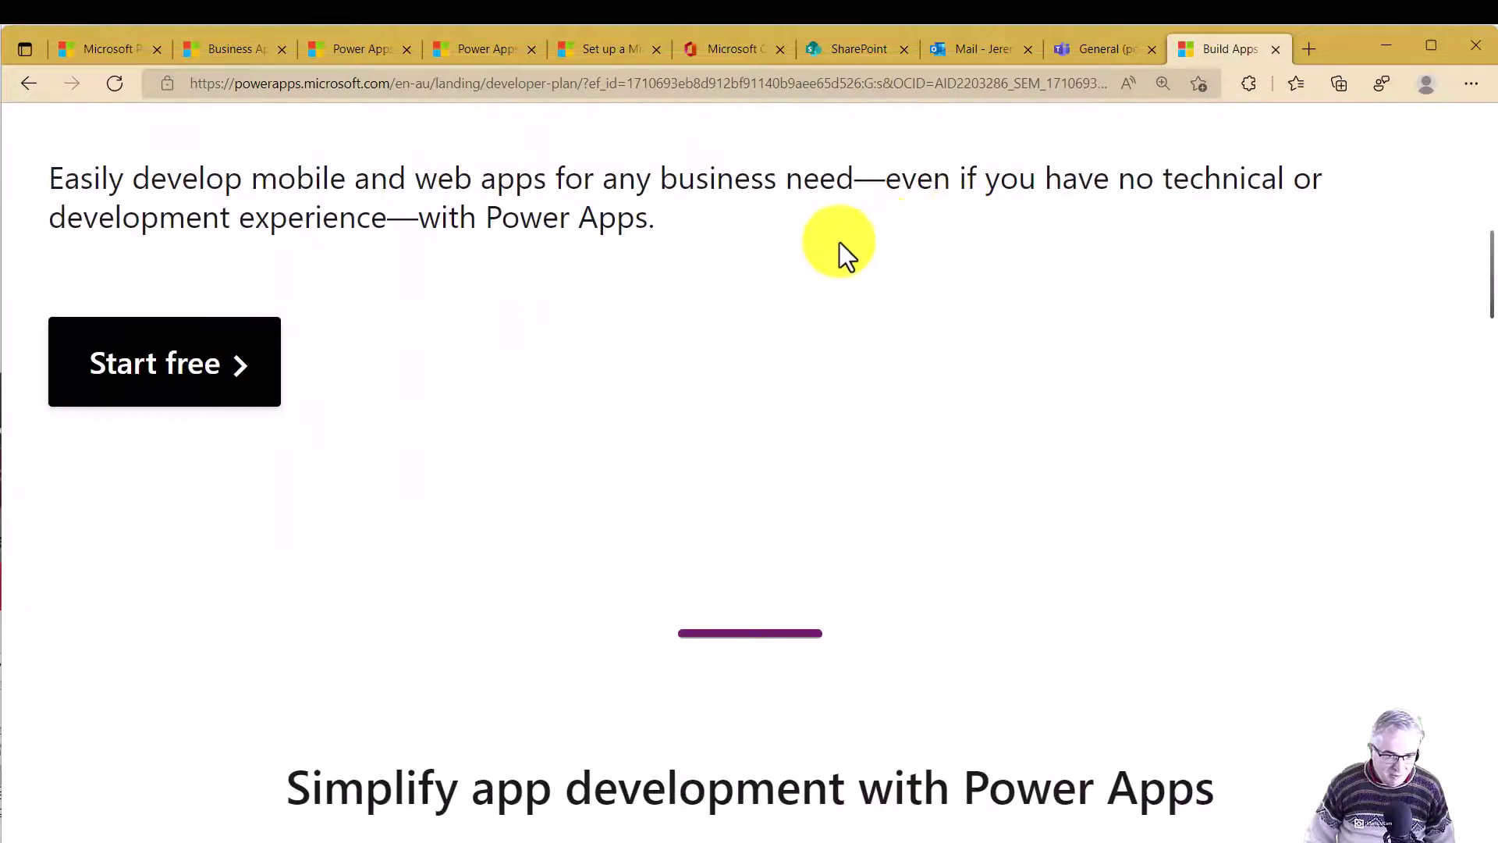
pyautogui.click(203, 365)
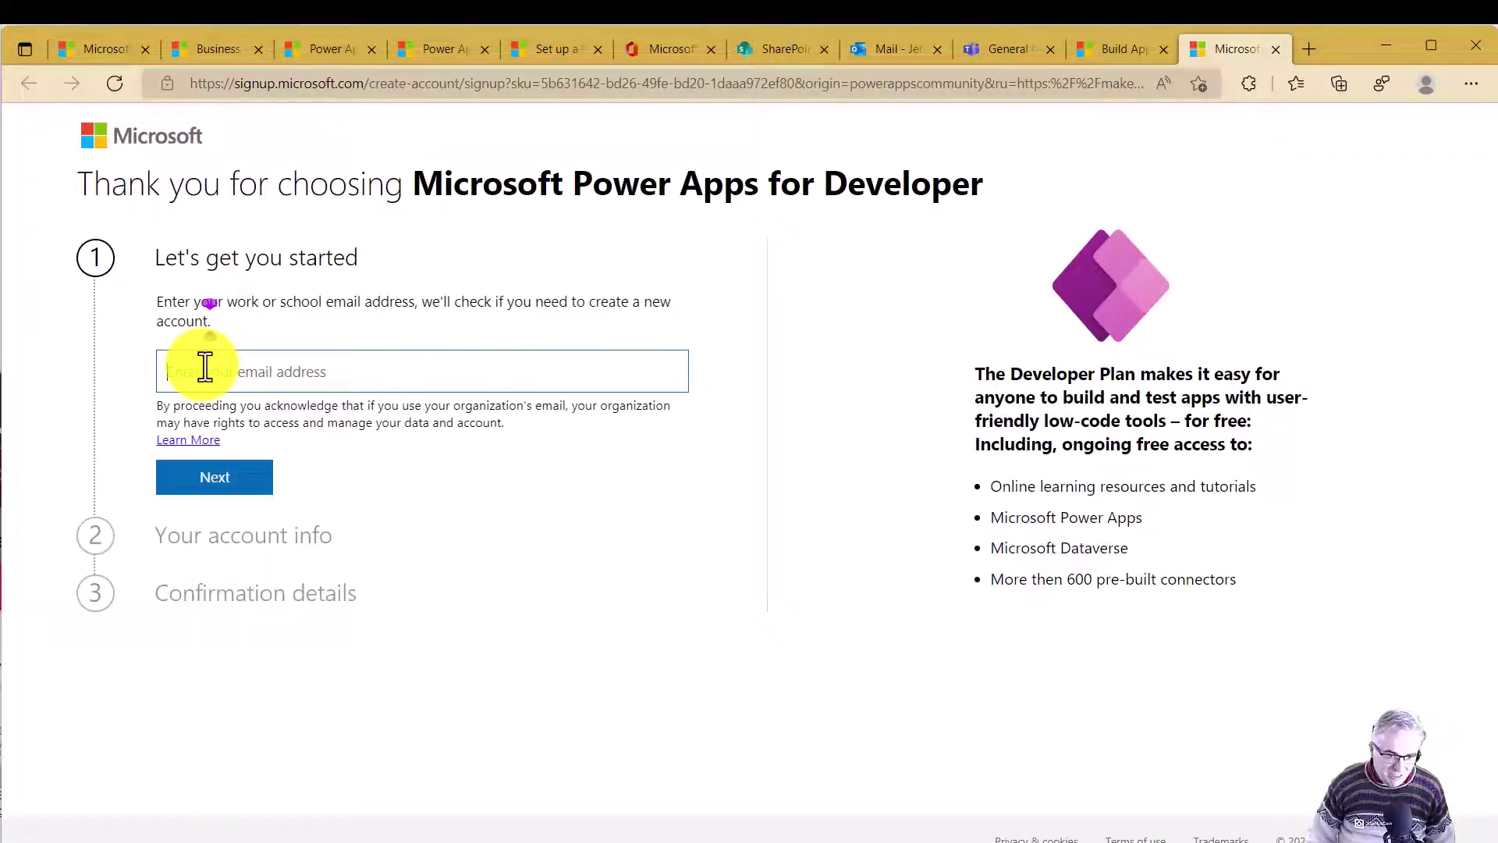
# Submit the copied admin email address in the Power Apps for Developer sign-up and sign in with that account
pyautogui.click(205, 366)
pyautogui.hotkey('ctrl', 'v')
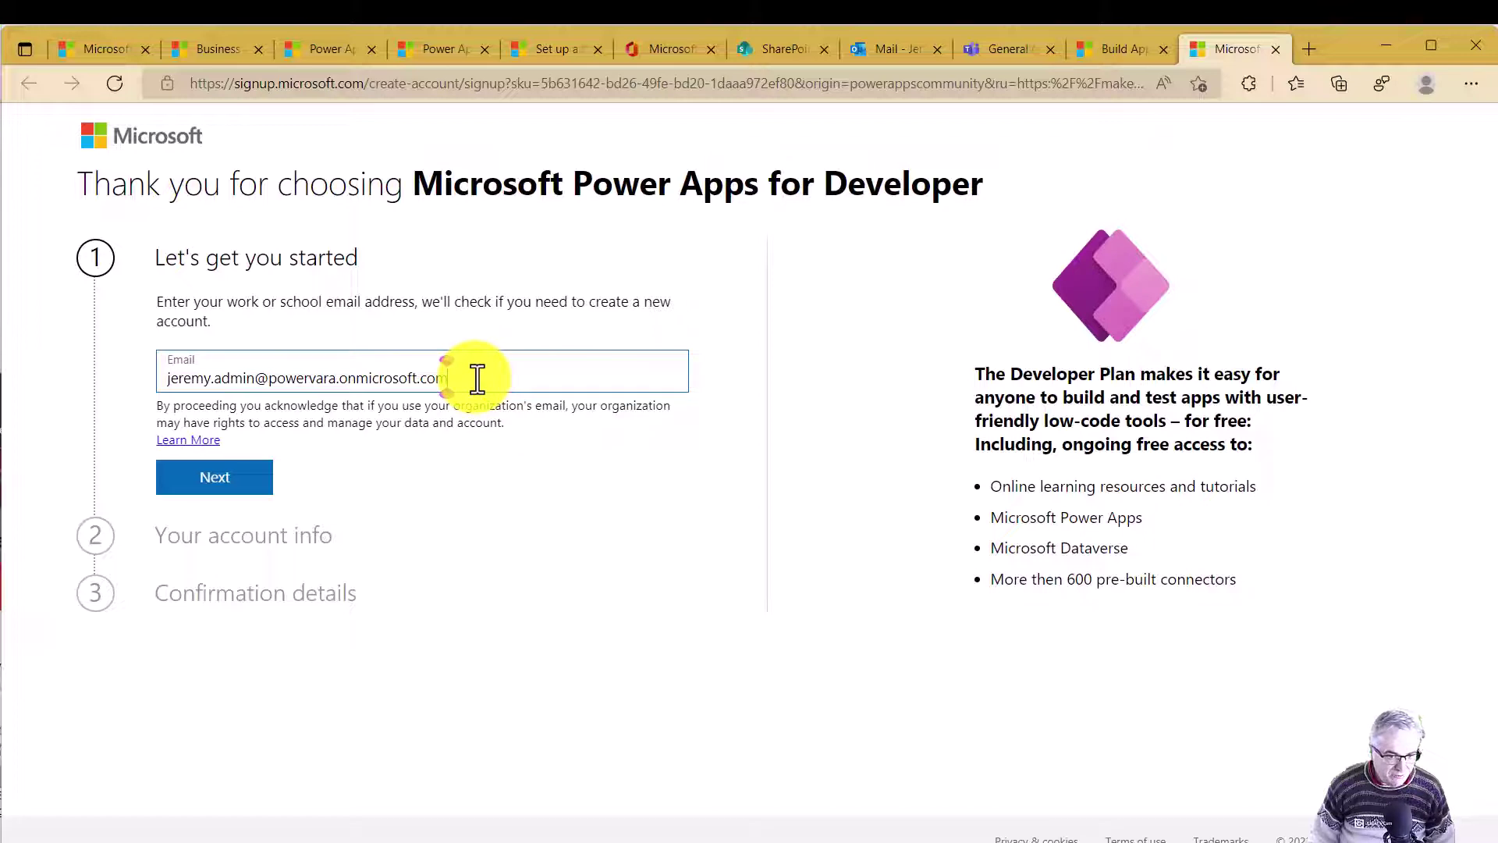
pyautogui.click(215, 480)
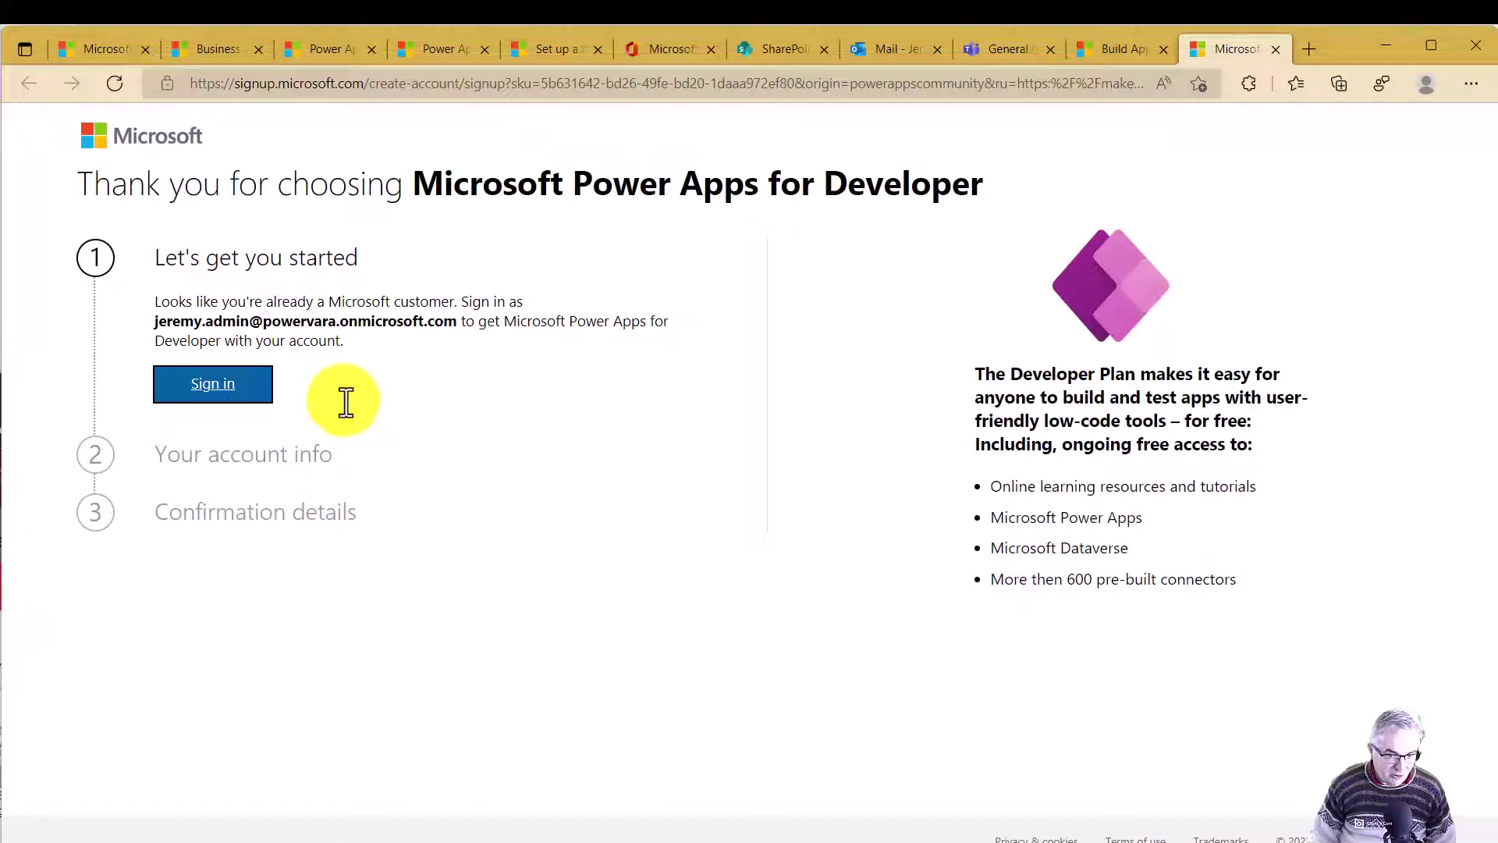
pyautogui.click(215, 385)
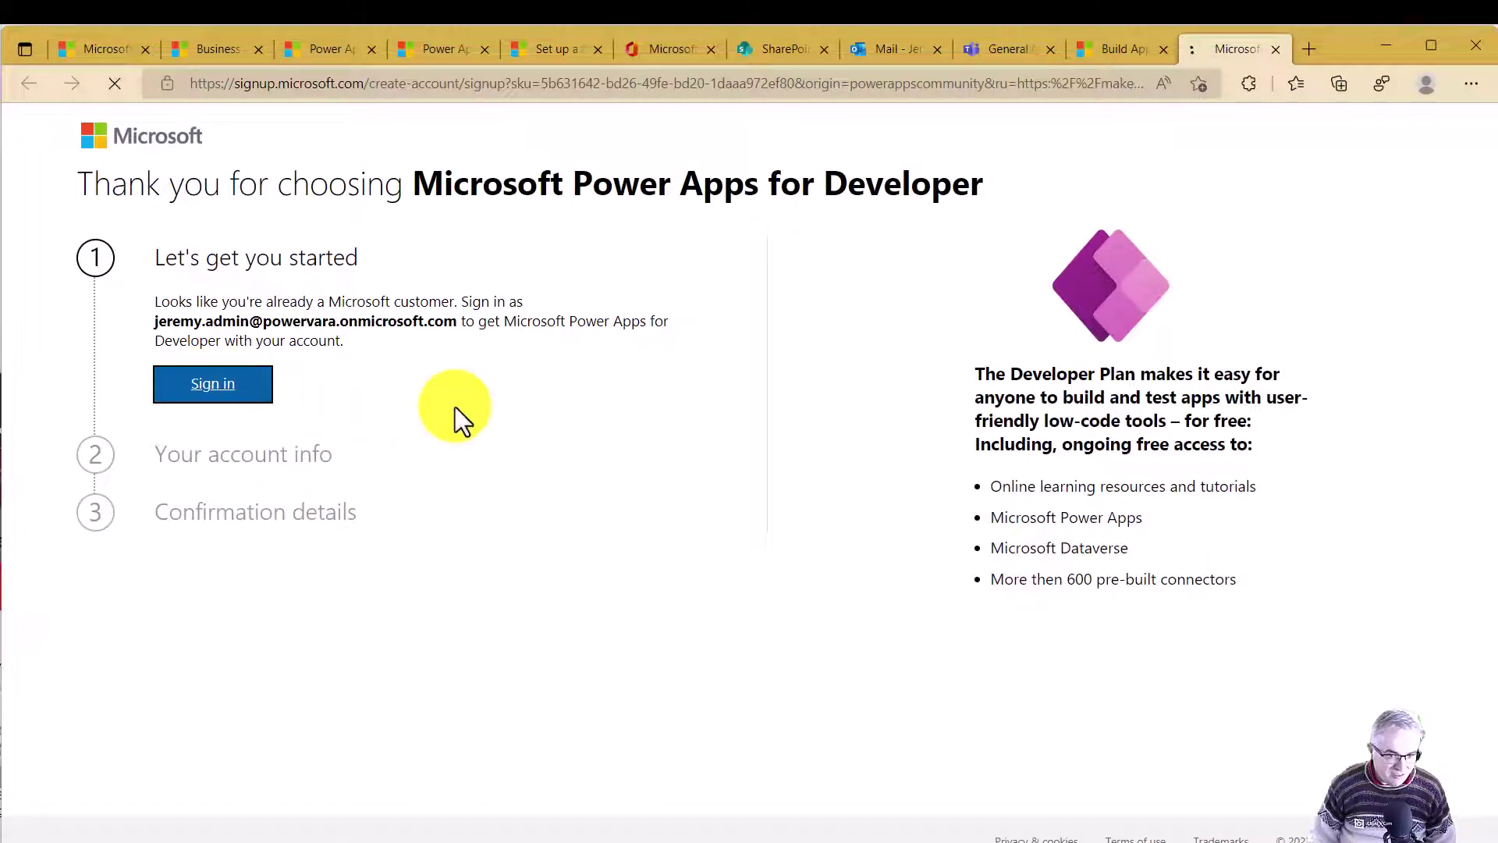
# Set the country to Australia, fill in the phone number and complete the Power Apps for Developer sign-up
pyautogui.click(308, 479)
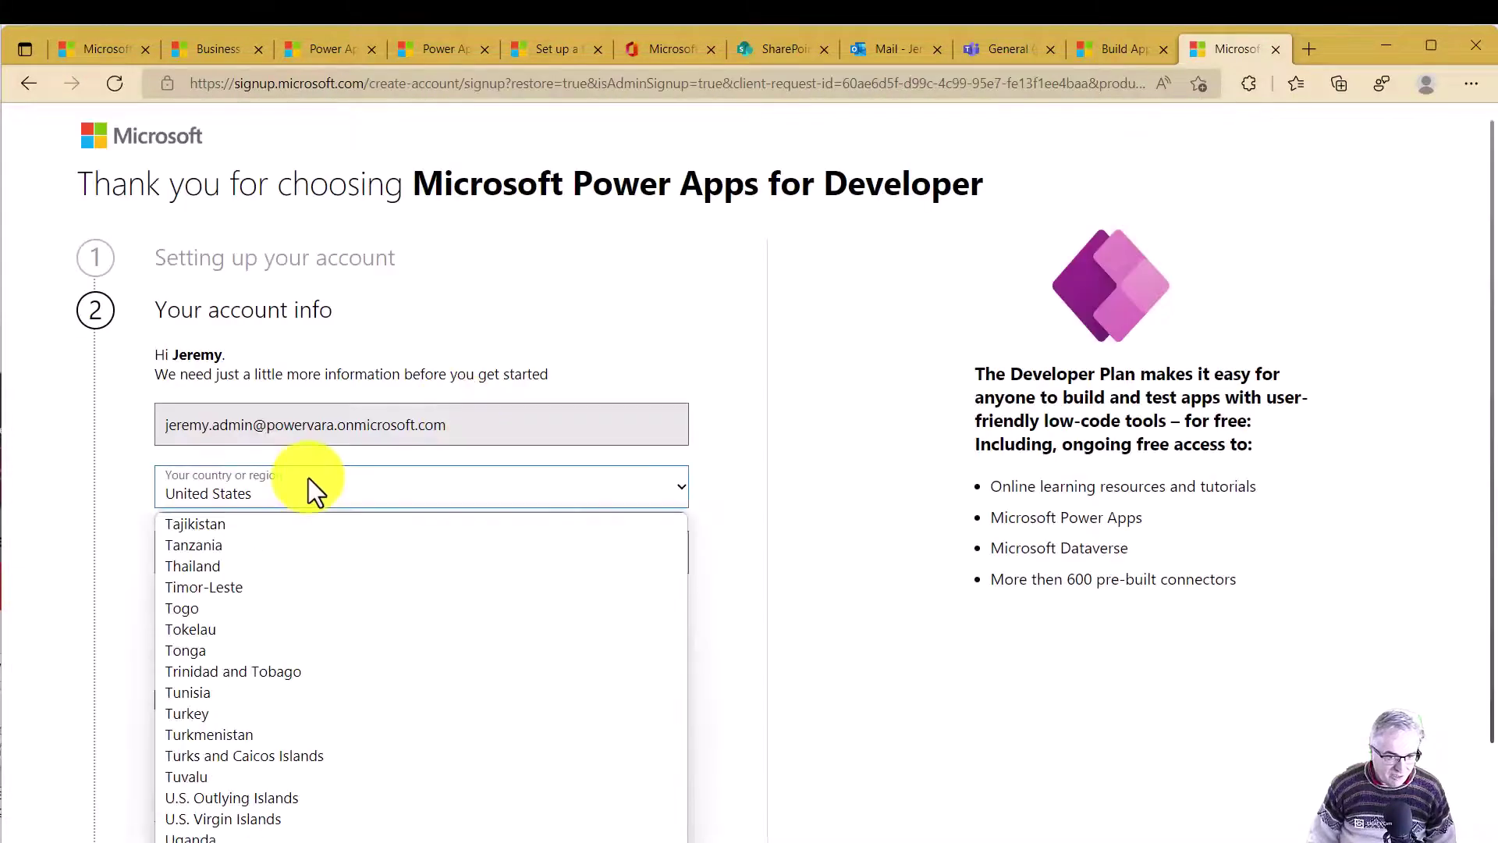
pyautogui.press('a')
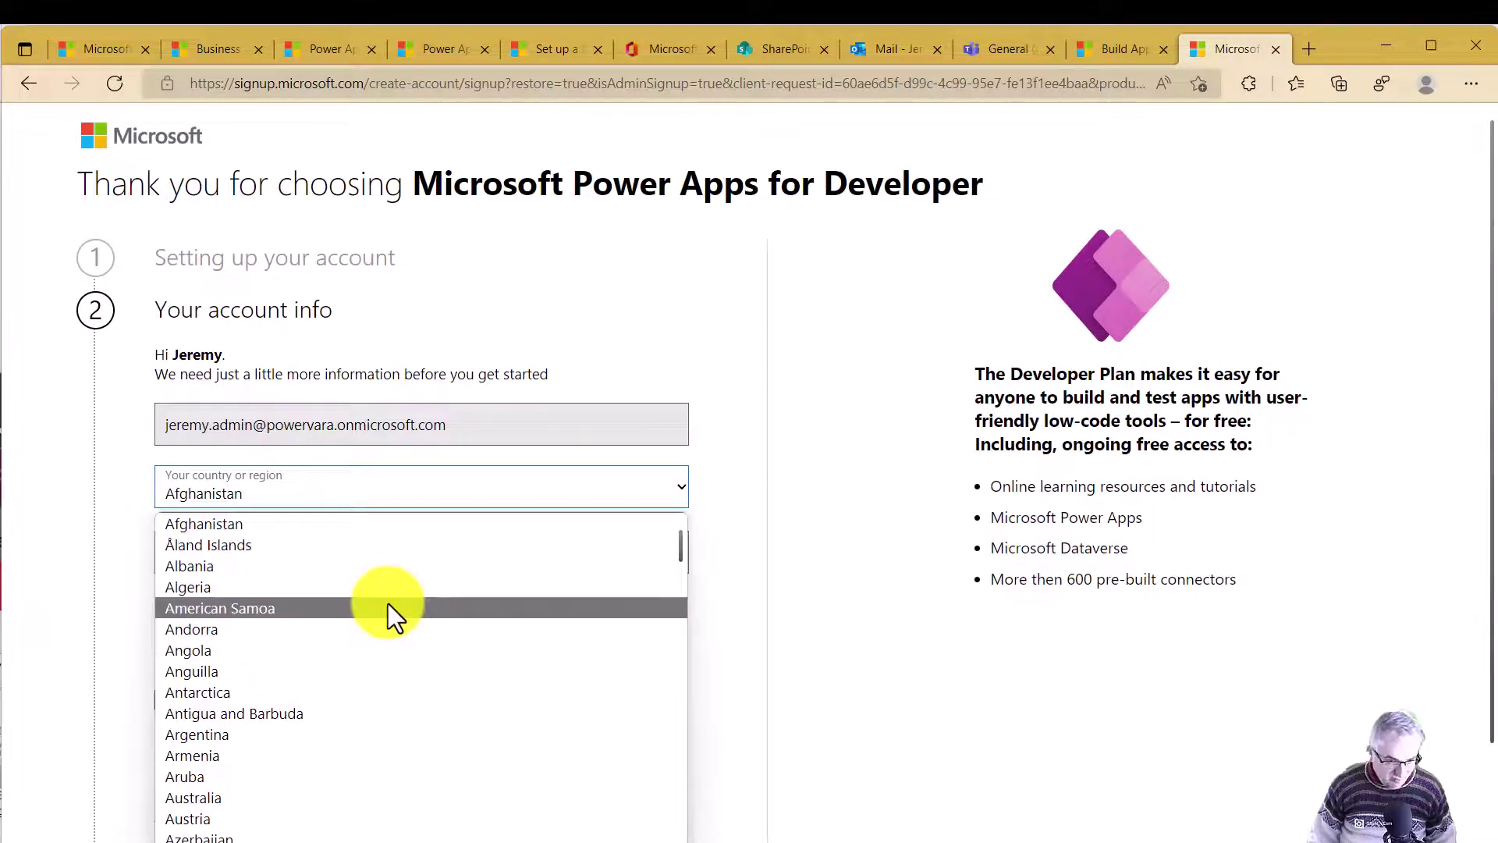
pyautogui.scroll(-2, 387, 602)
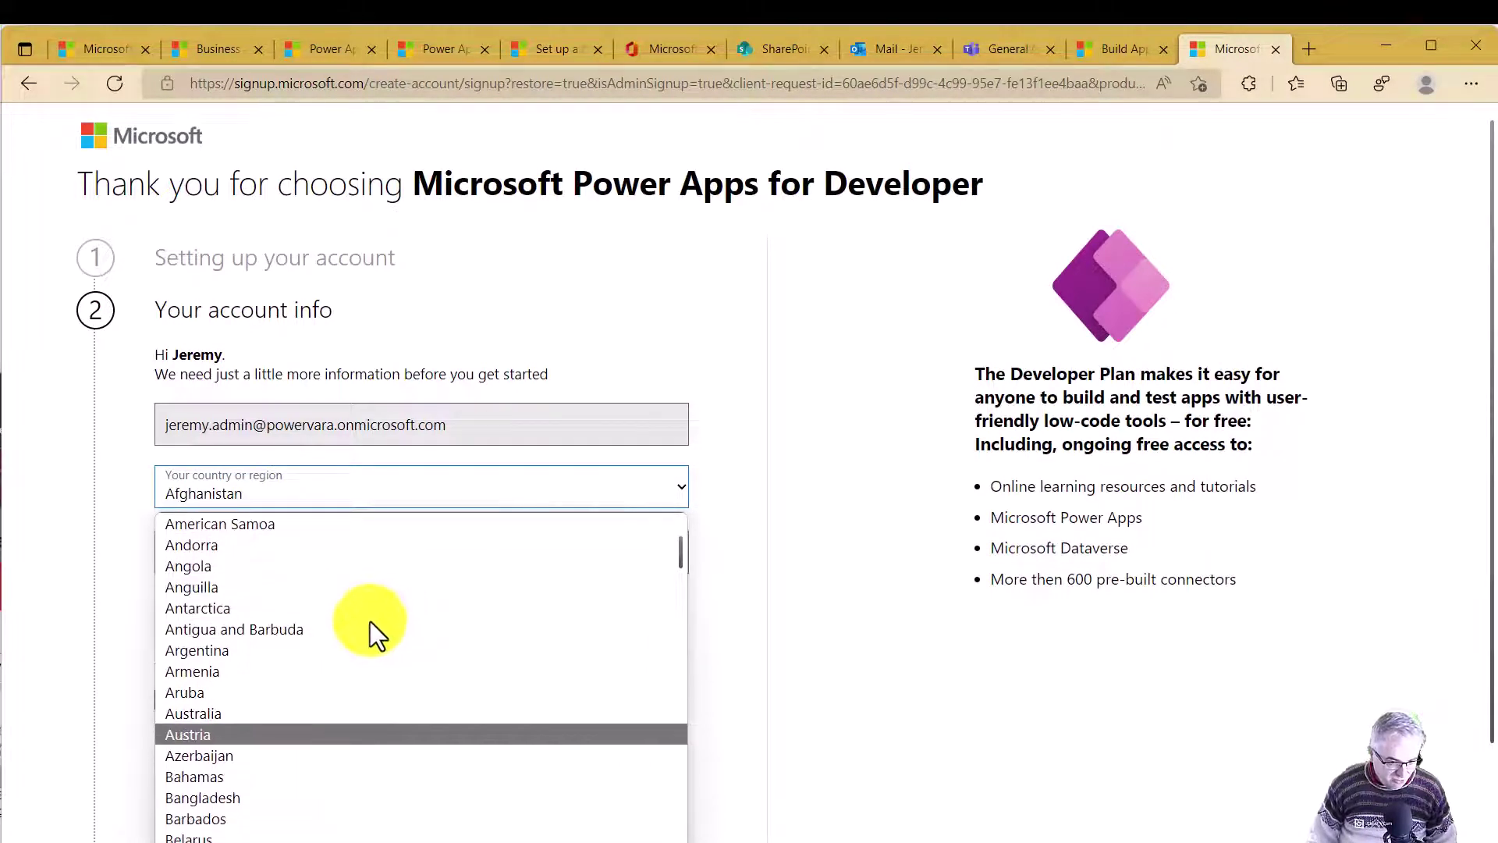
pyautogui.click(277, 711)
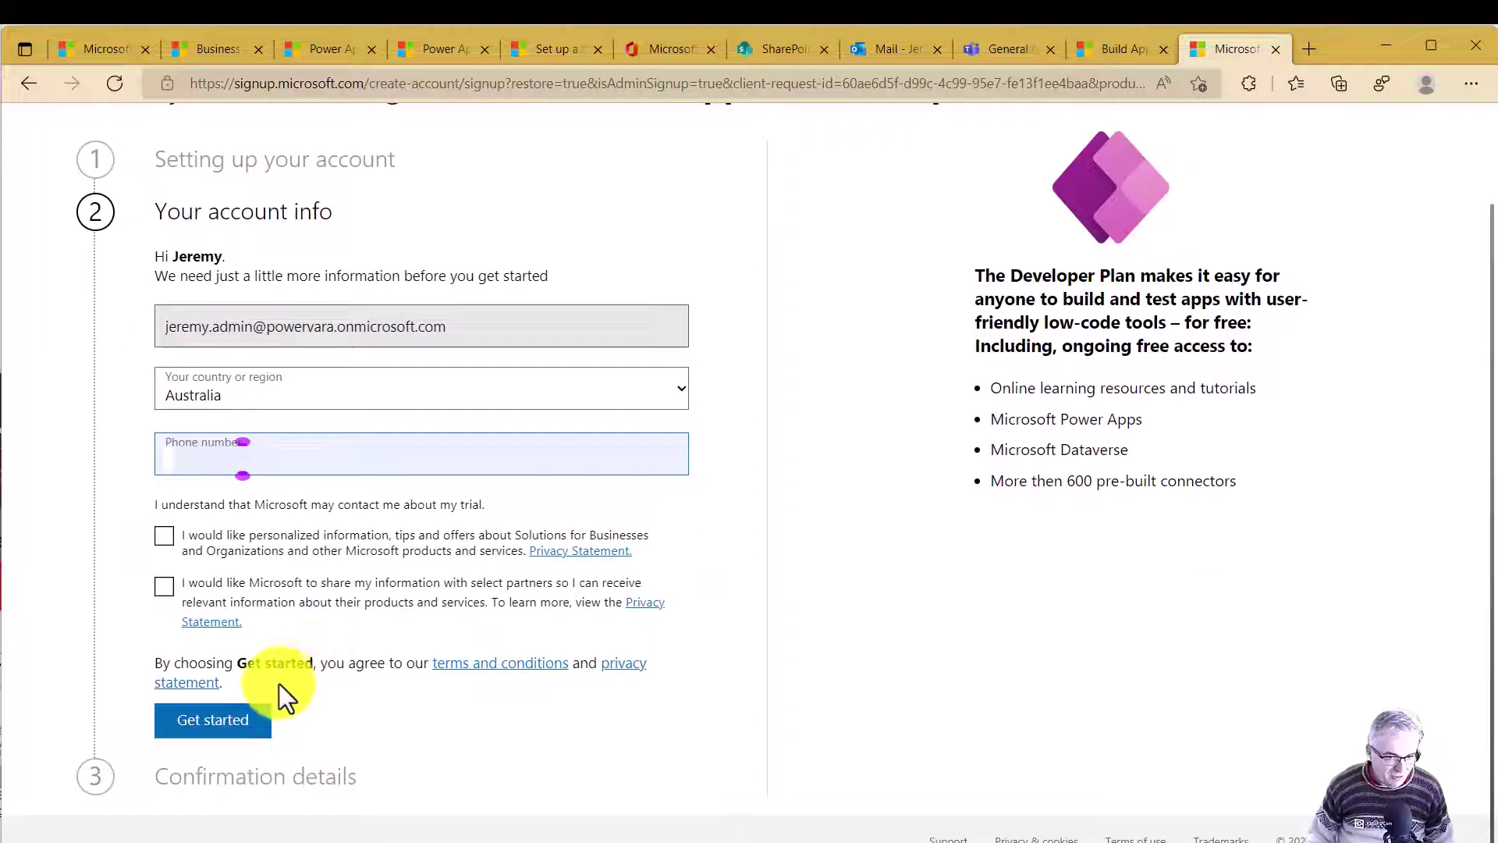
pyautogui.click(231, 726)
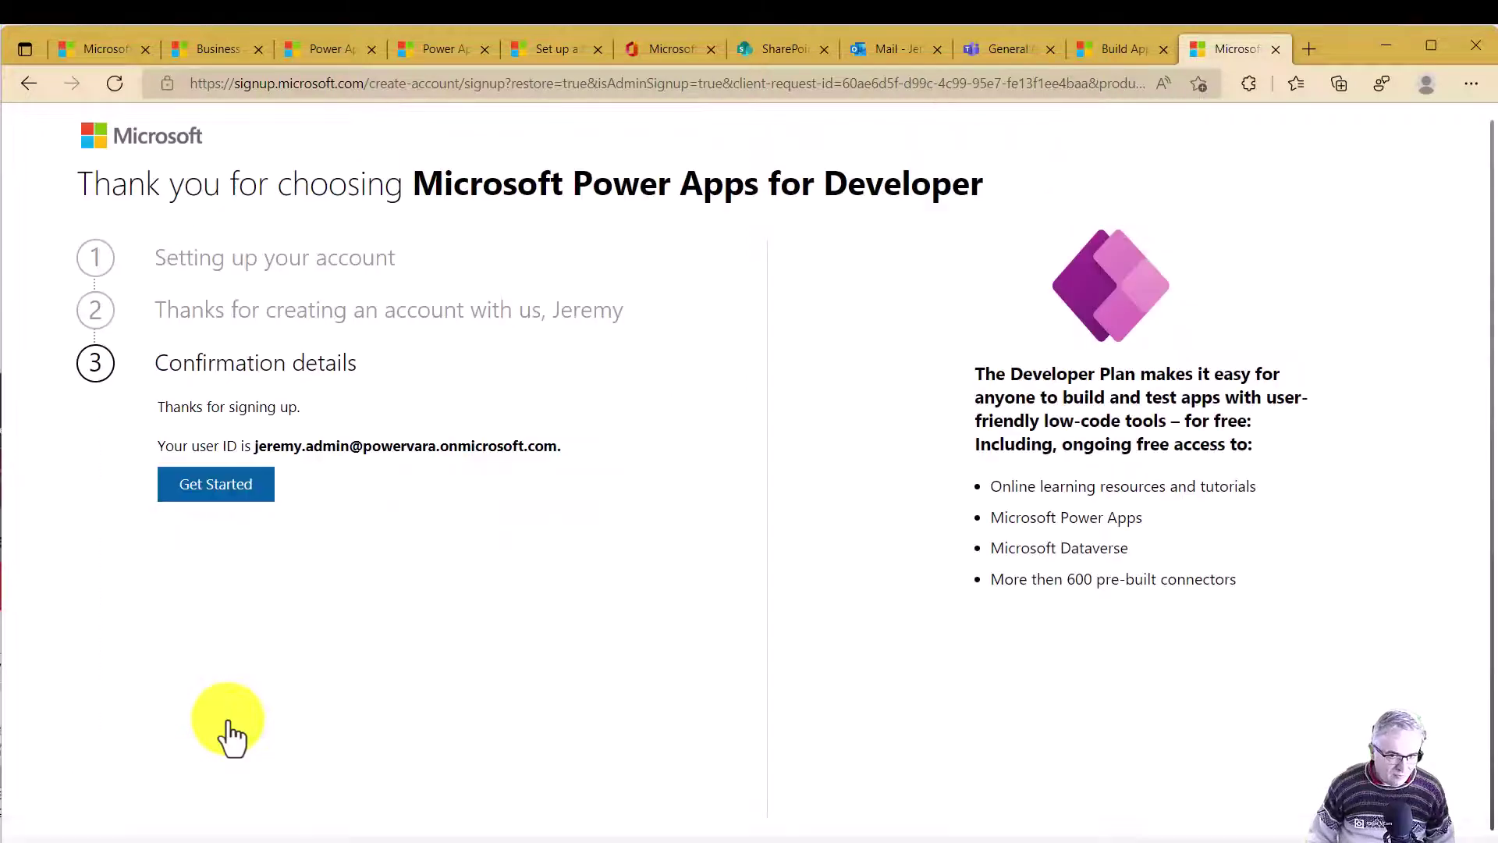
pyautogui.click(216, 493)
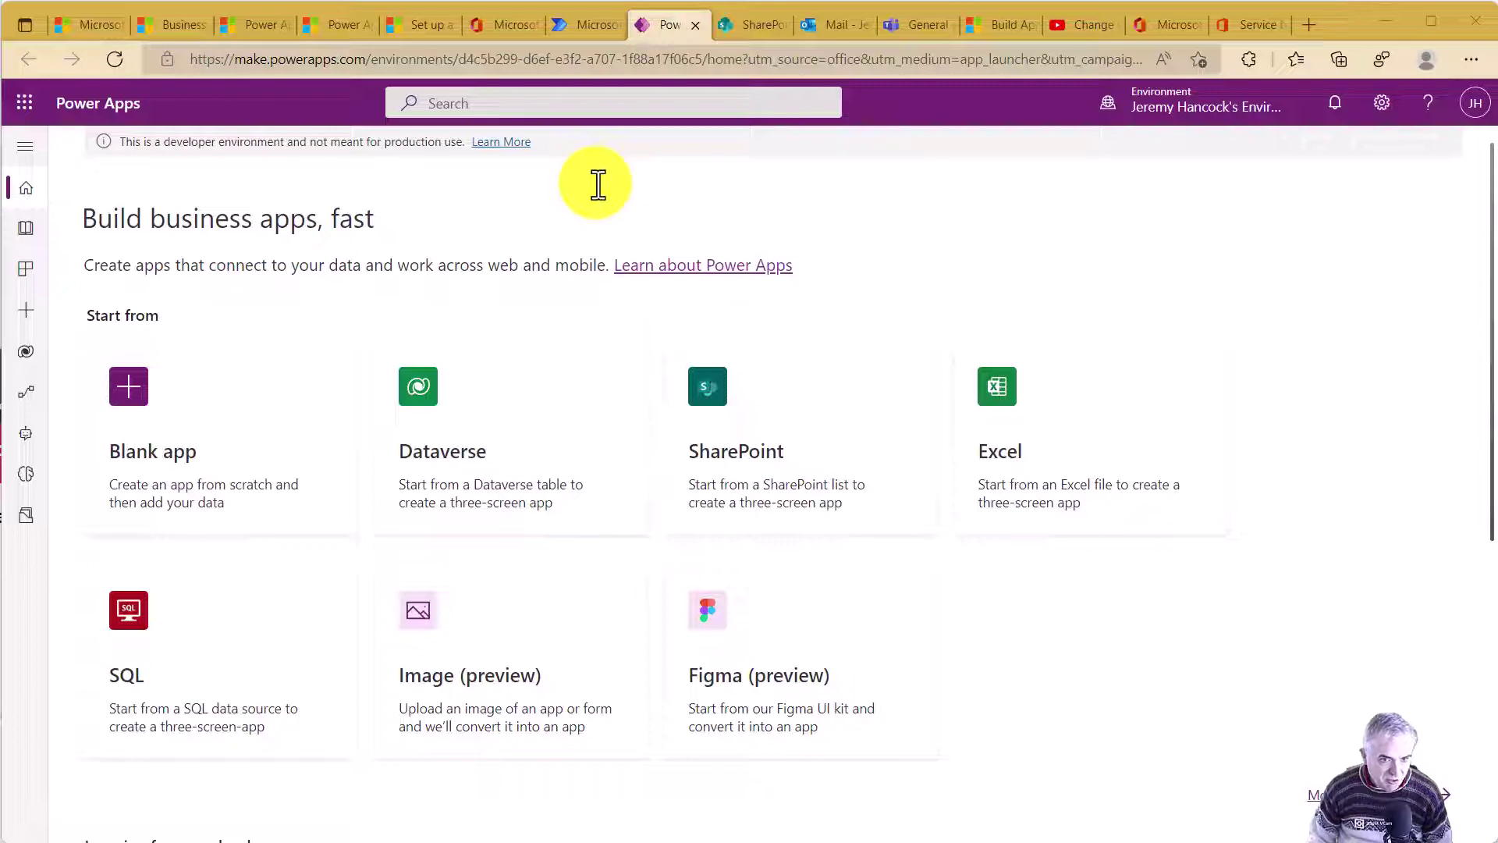
# Open Power Apps from the Microsoft 365 app launcher
pyautogui.click(24, 103)
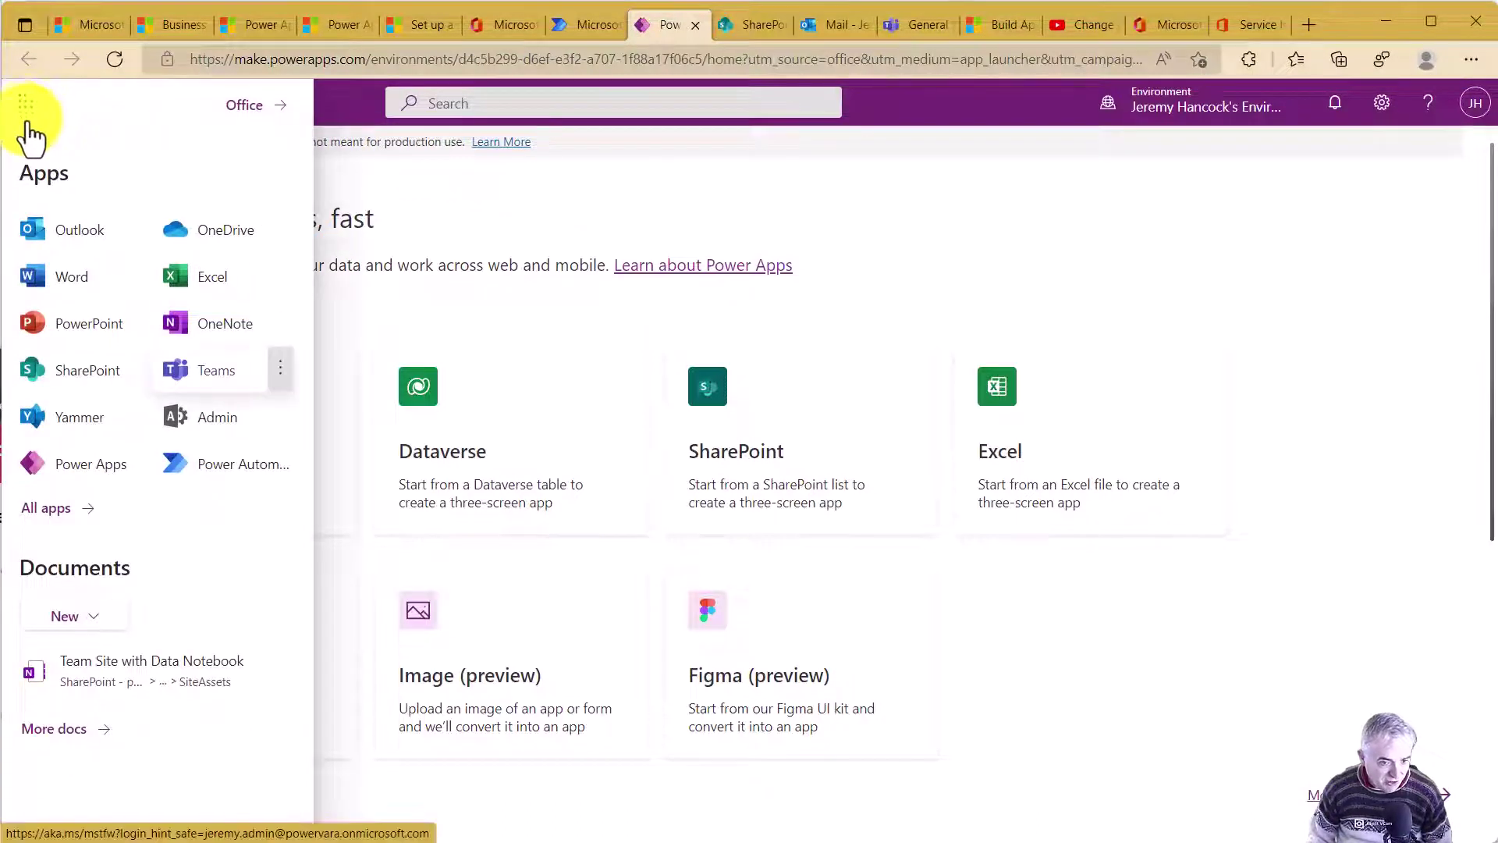
pyautogui.click(90, 465)
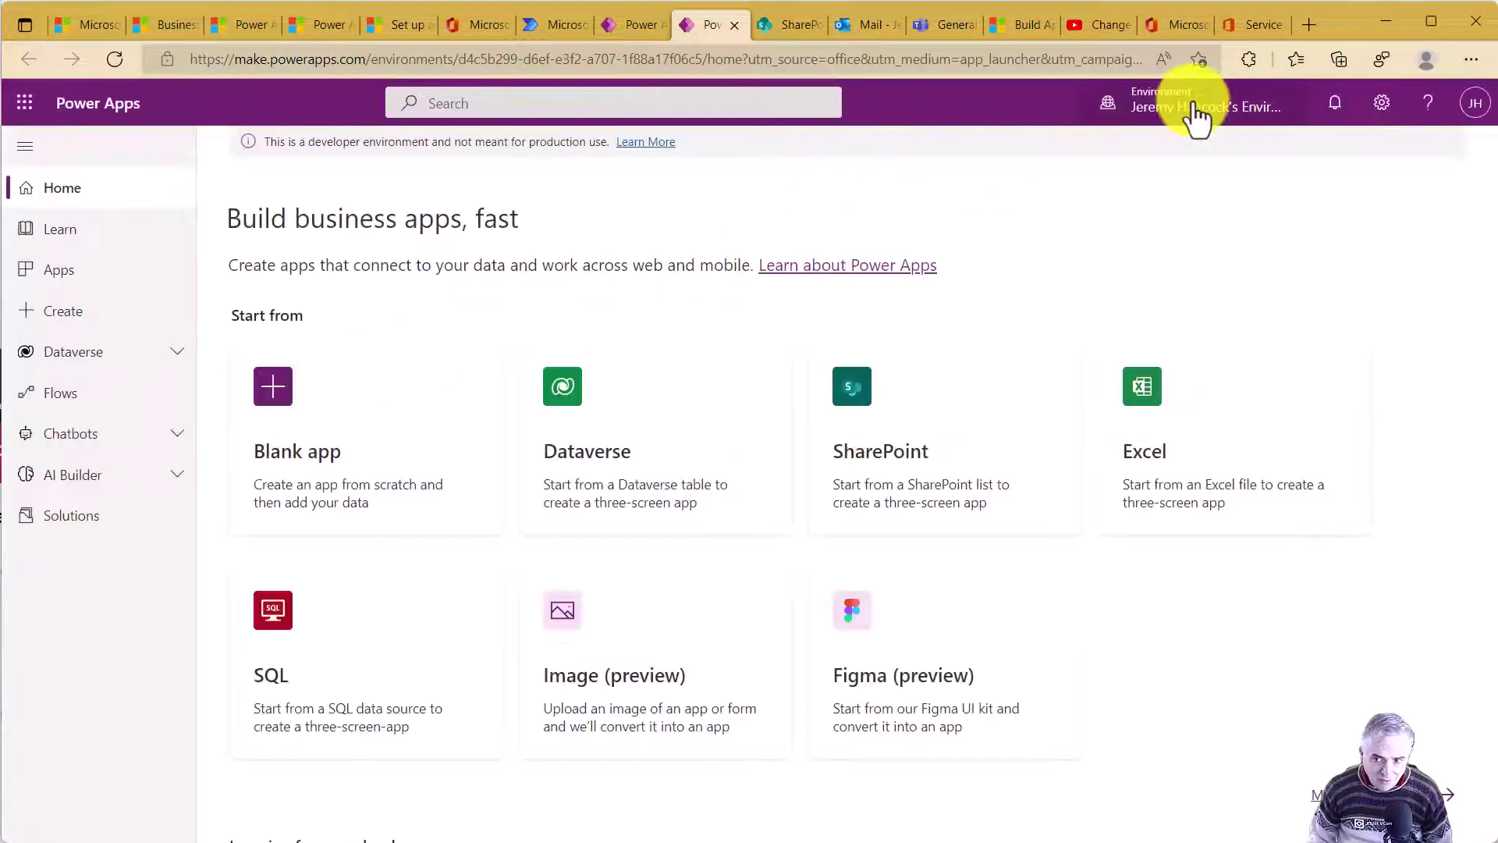
# Switch to the powervara (default) environment and back to the personal developer environment
pyautogui.click(1196, 110)
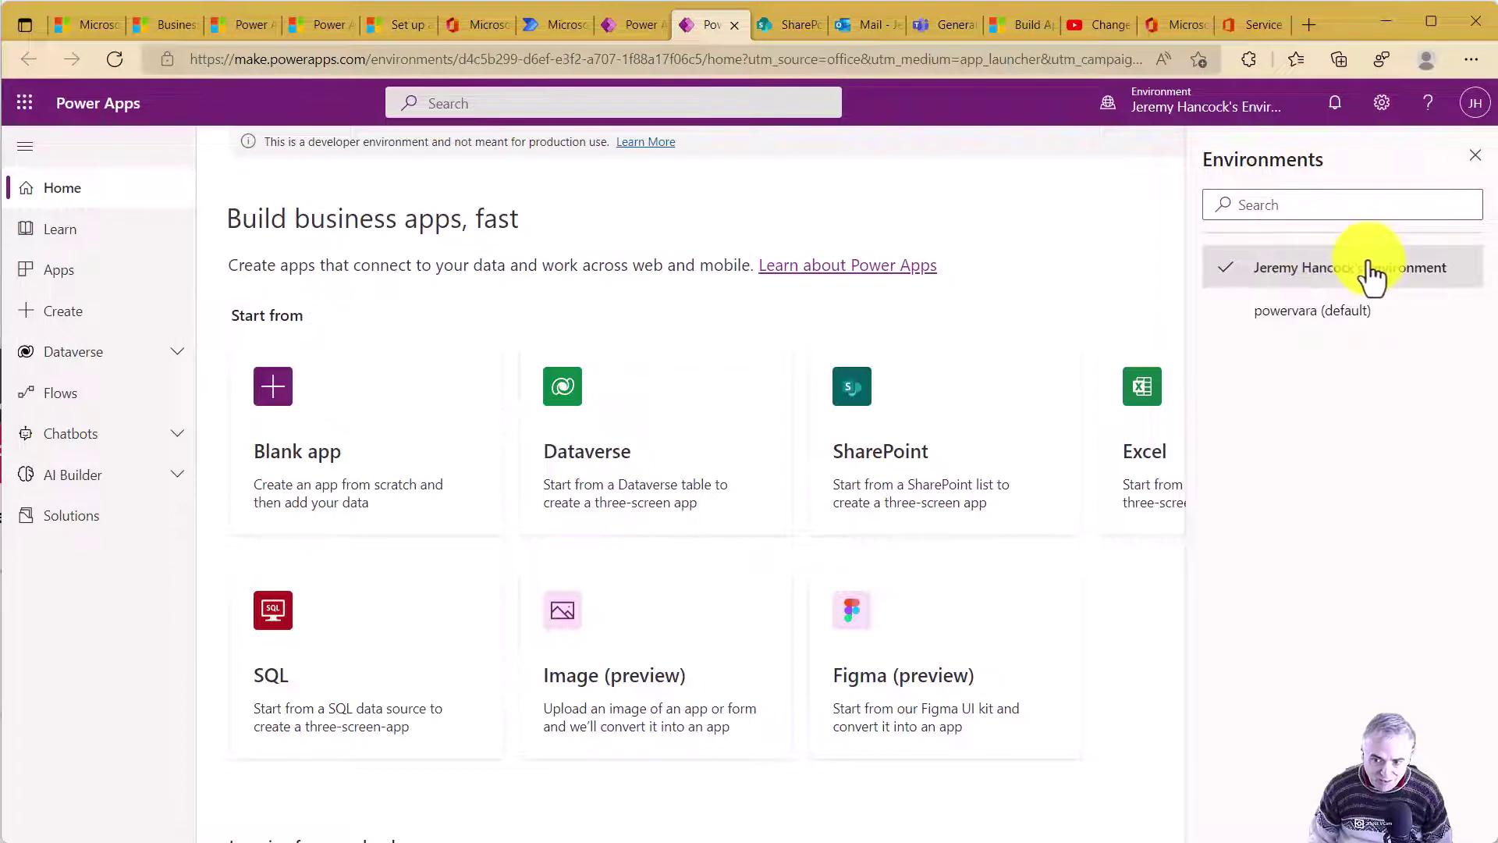
pyautogui.click(1314, 310)
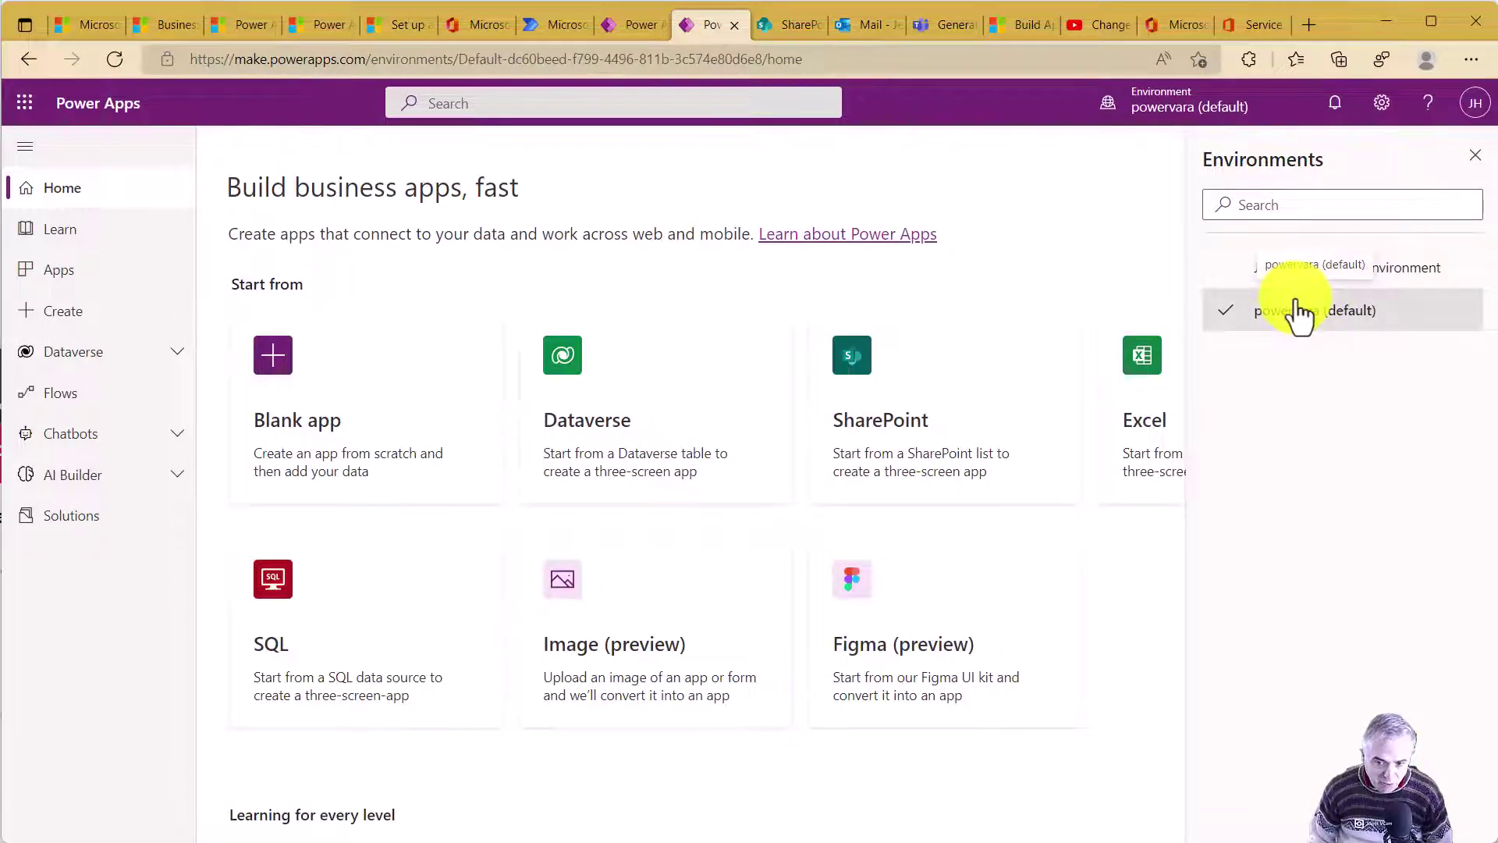
pyautogui.click(1295, 269)
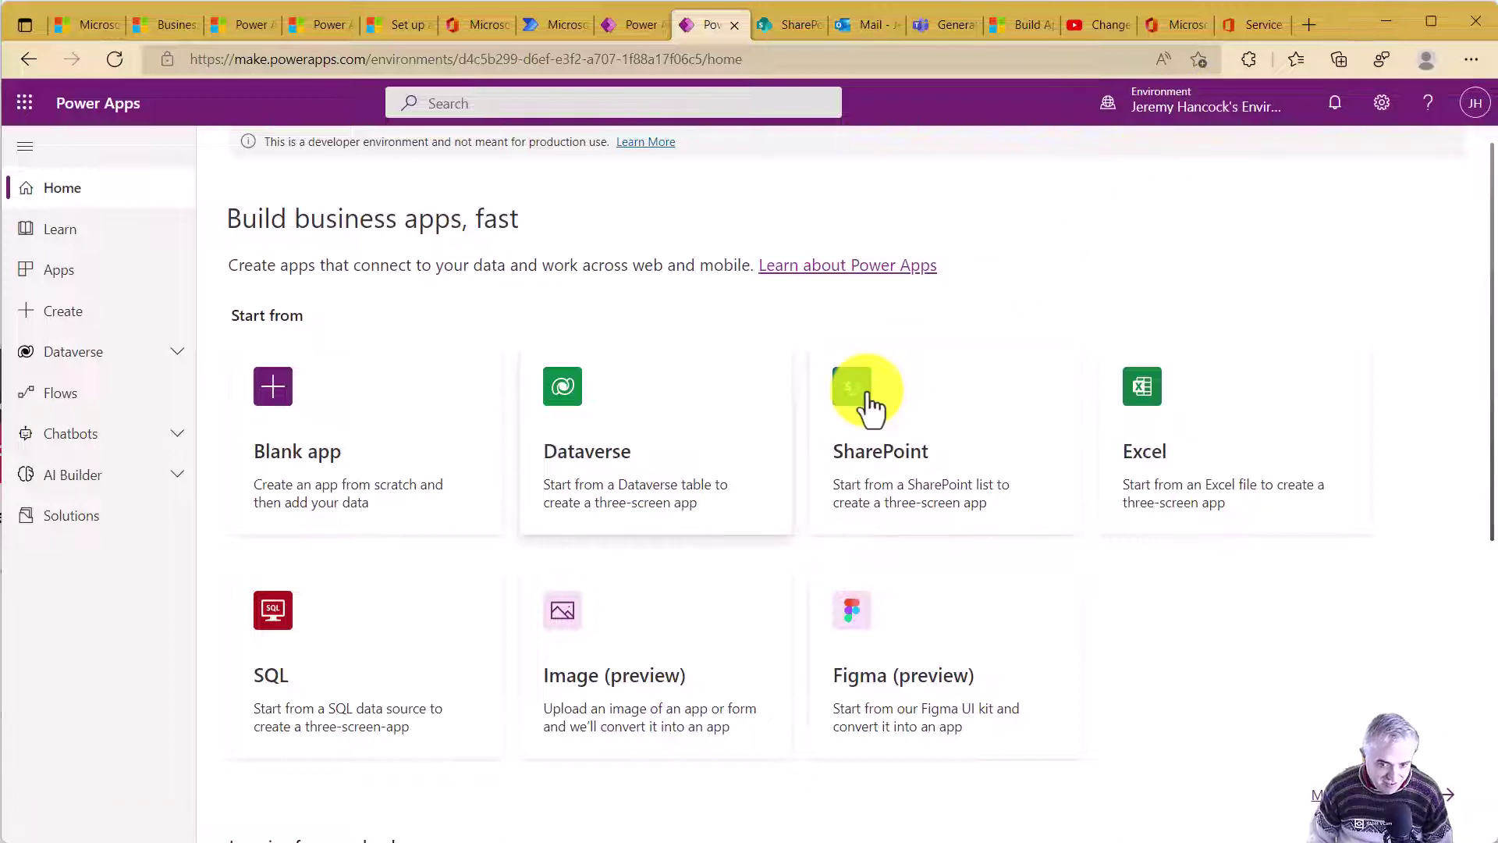
pyautogui.click(651, 443)
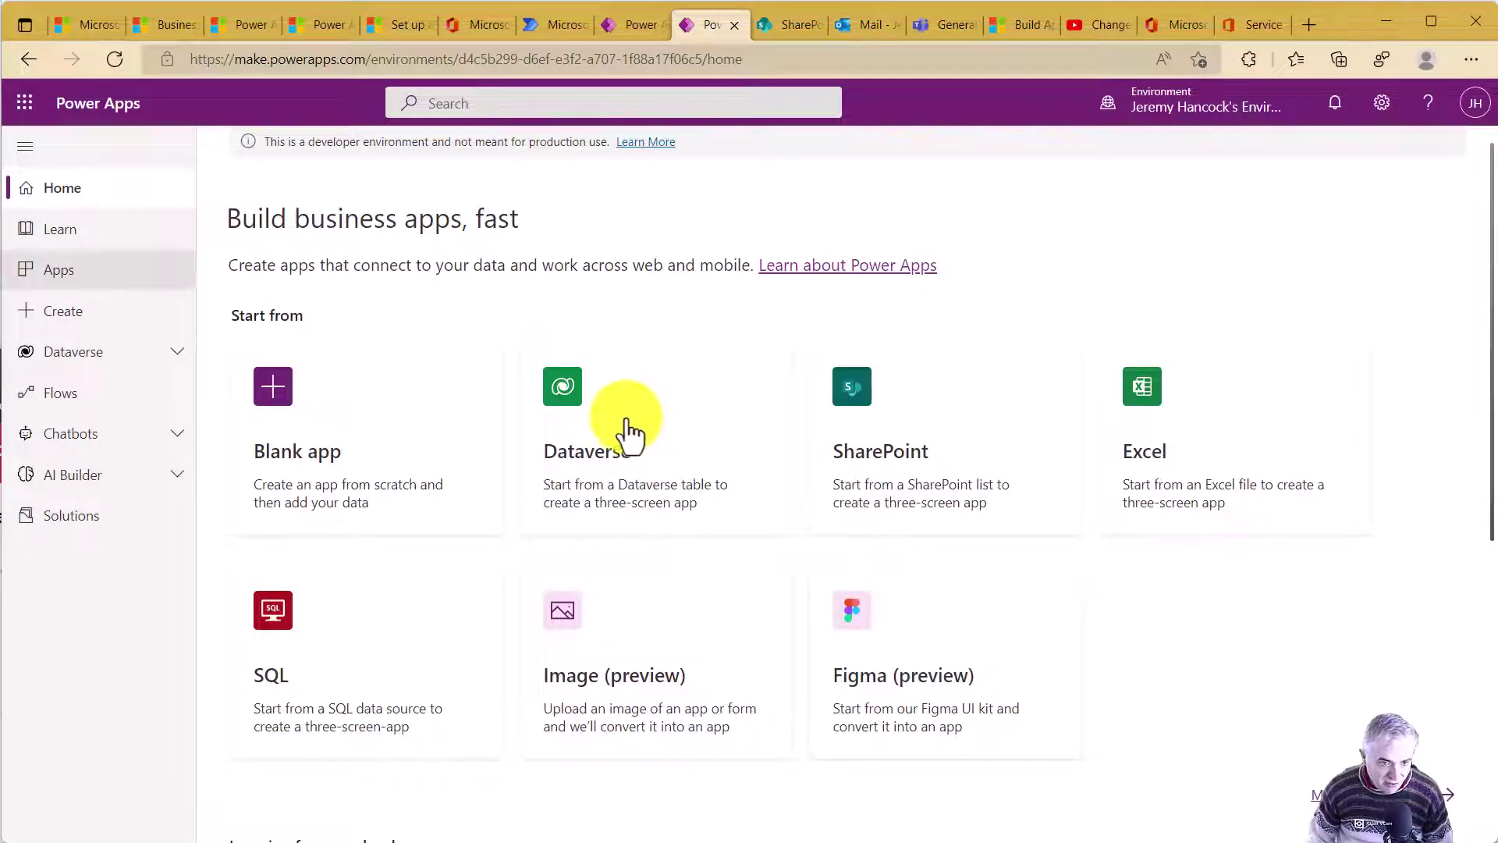
# Open the Power Apps Community from the learning resources and register with the personal Outlook account
pyautogui.click(97, 234)
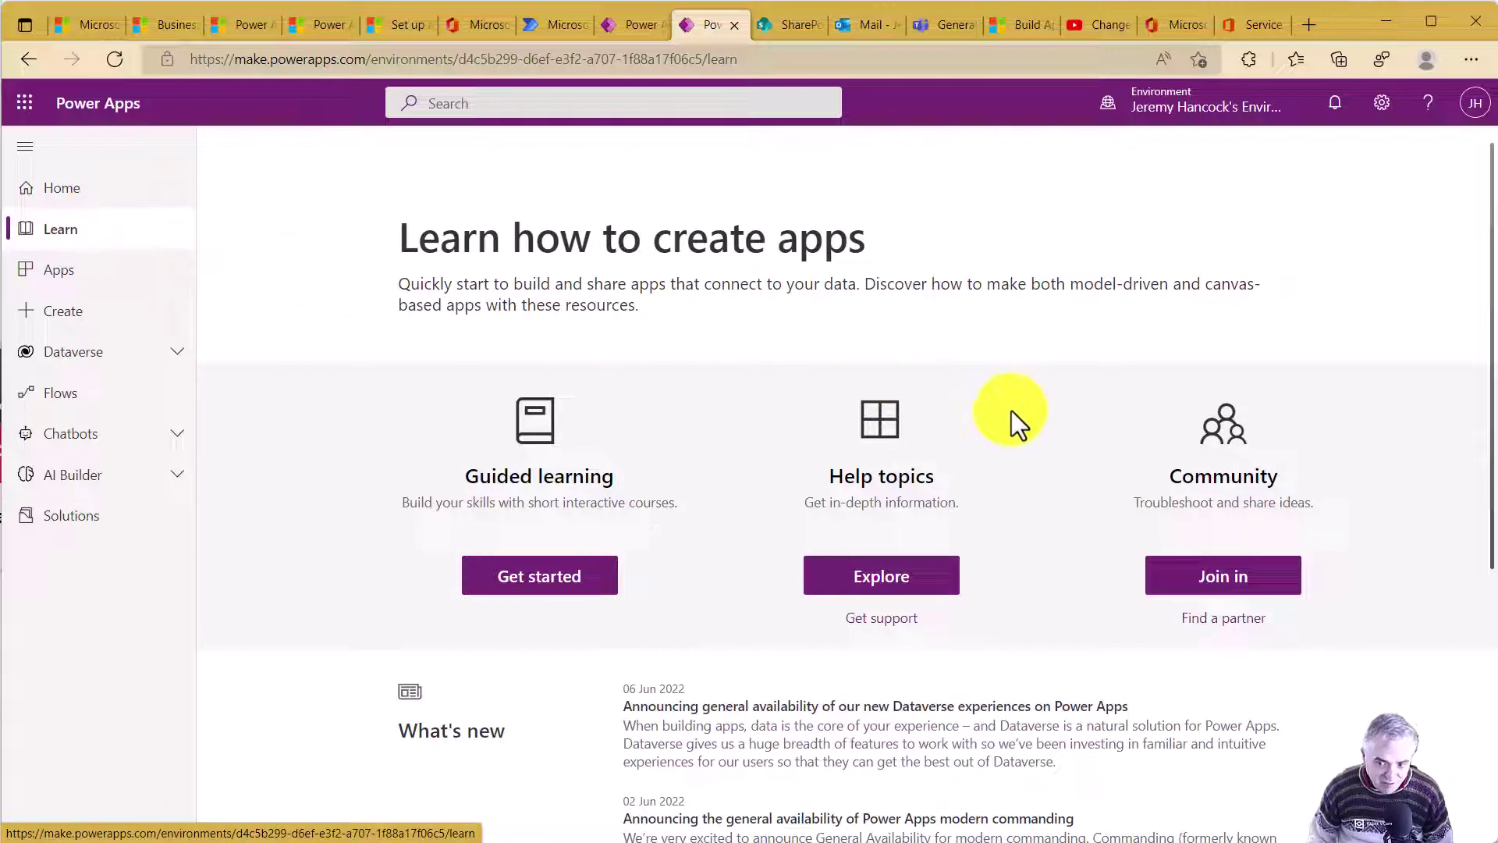
pyautogui.click(1212, 585)
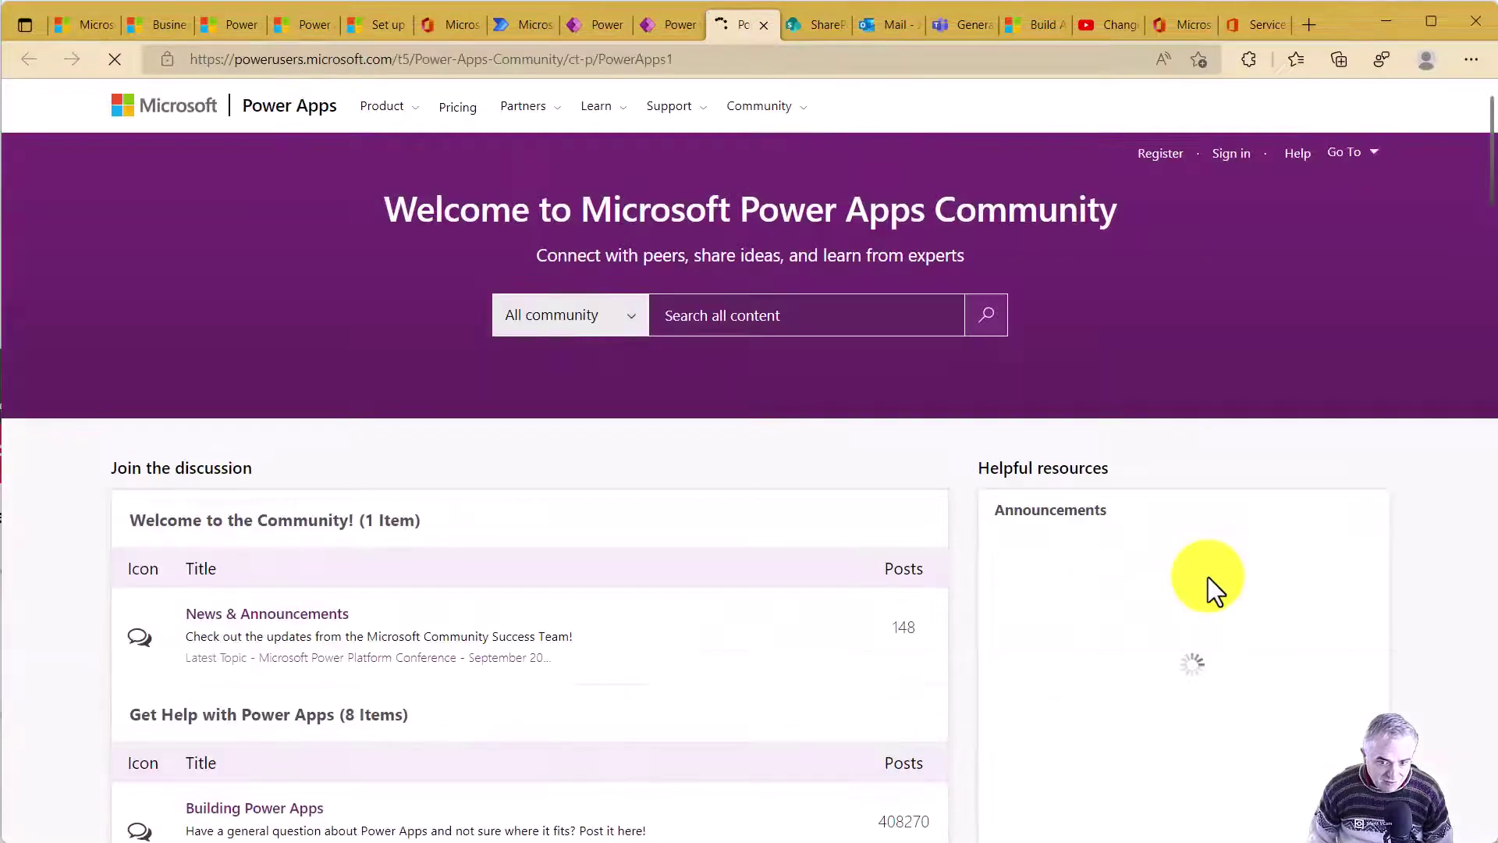
pyautogui.click(1164, 156)
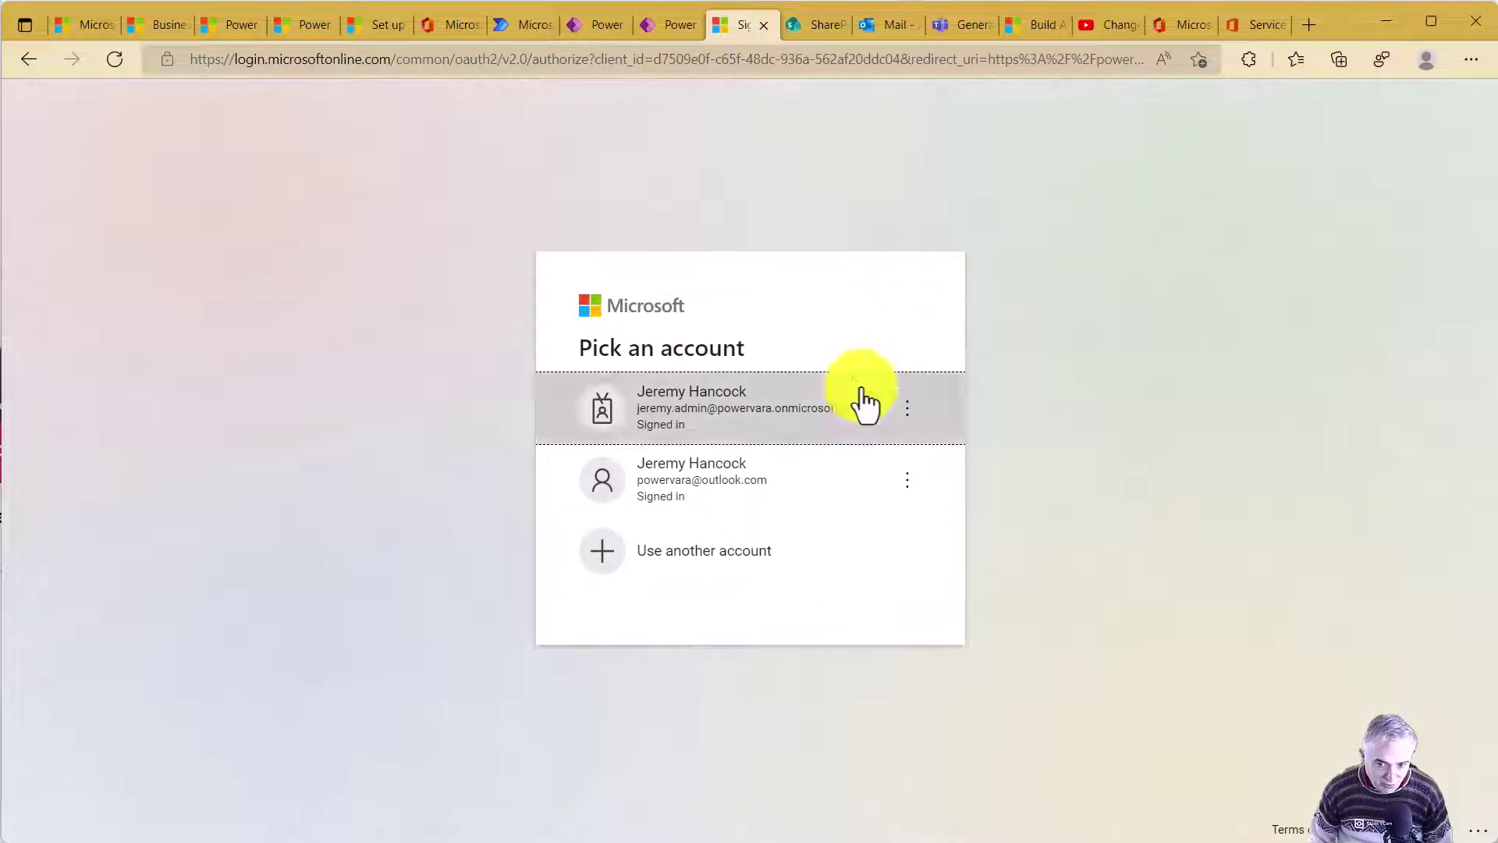
pyautogui.click(738, 481)
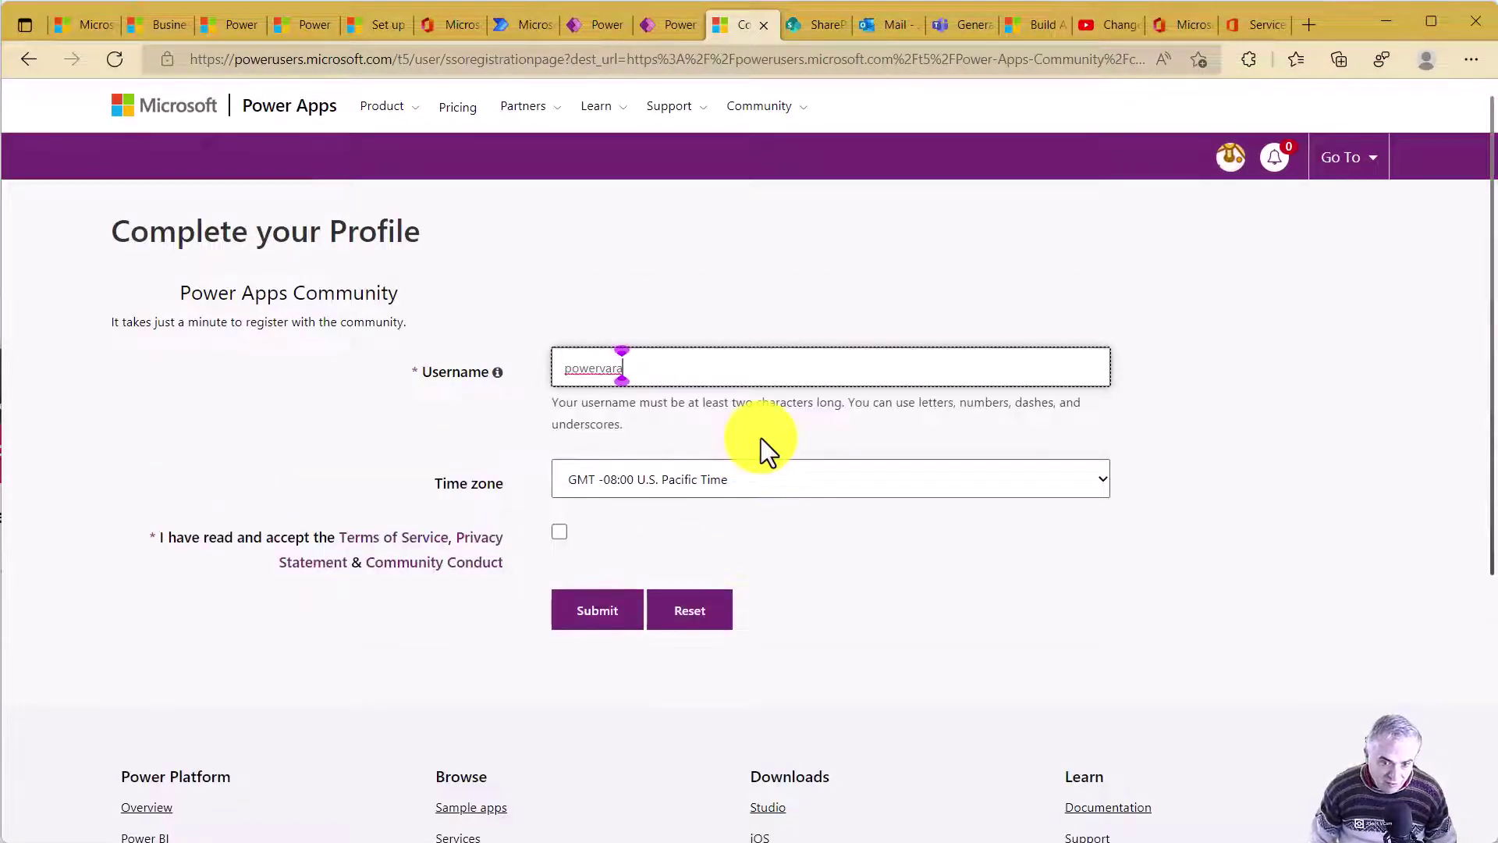
# Set the community profile's time zone to GMT +10:00 Australia (ET), accept the terms and submit the profile
pyautogui.click(737, 484)
pyautogui.scroll(-15, 736, 503)
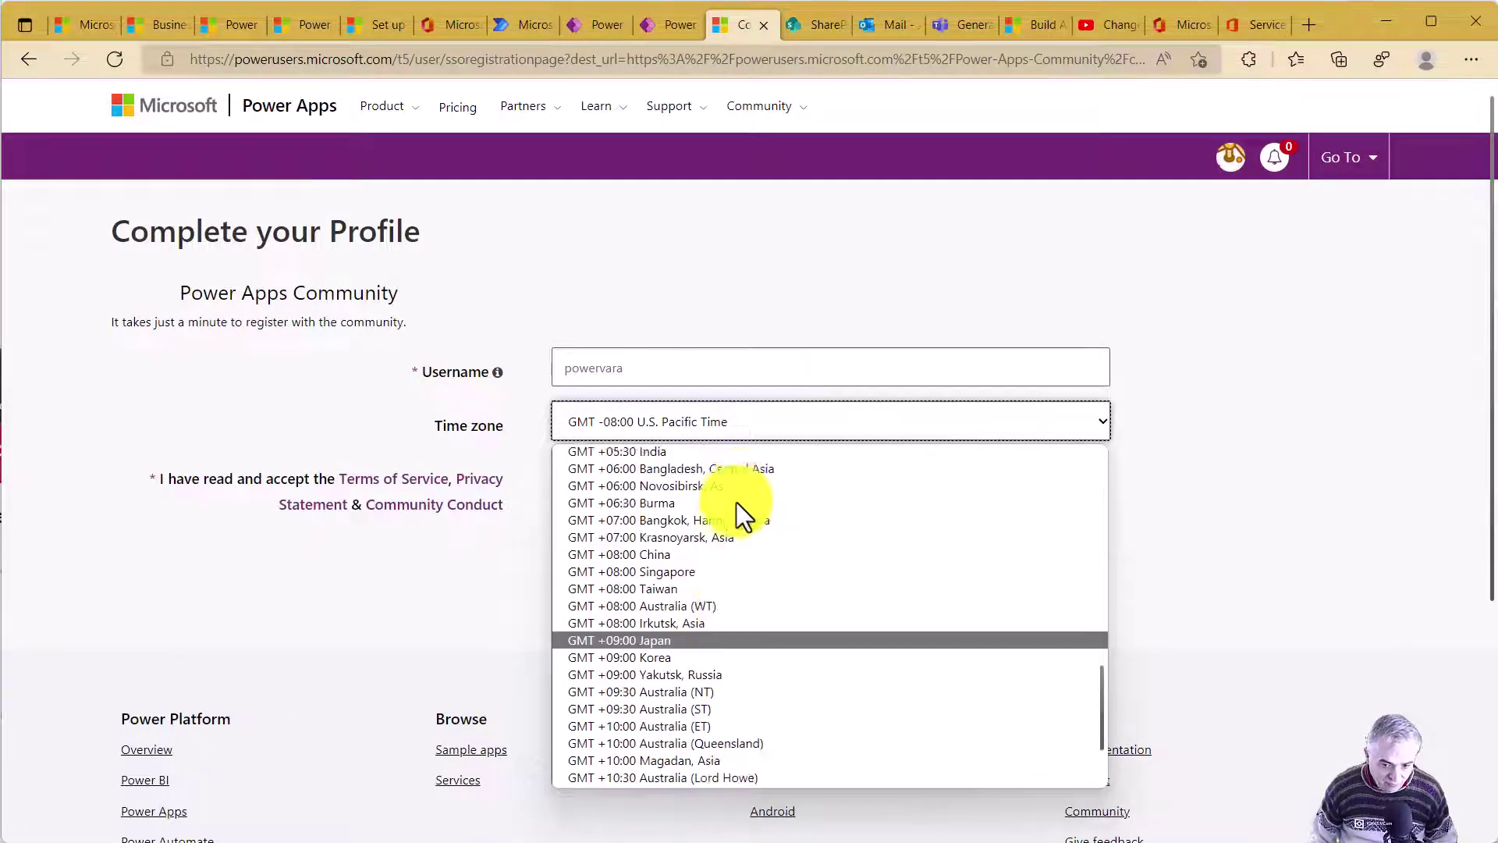
pyautogui.click(724, 692)
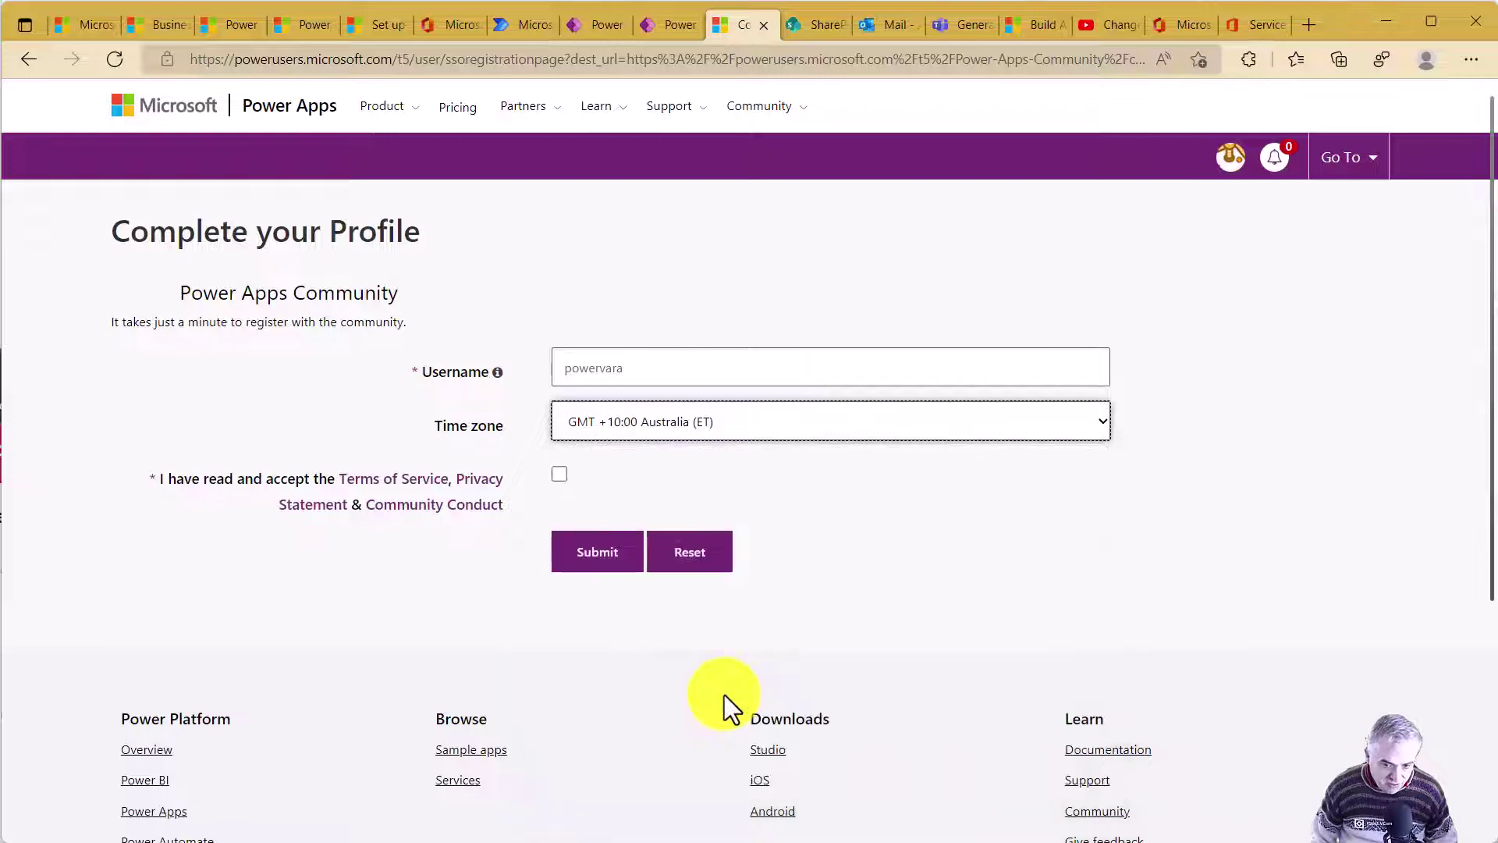
pyautogui.click(557, 475)
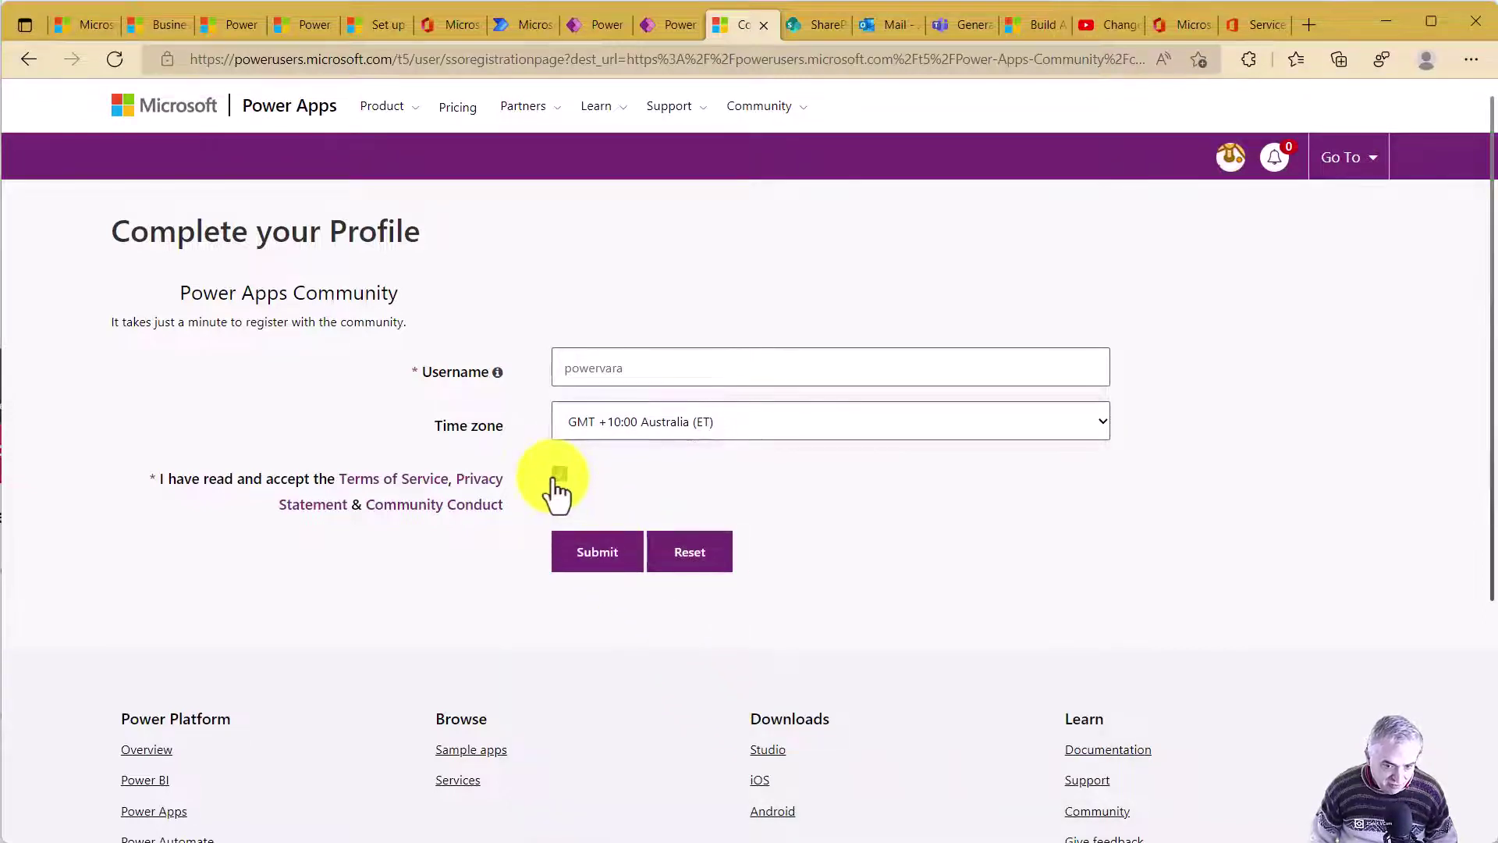
pyautogui.click(588, 552)
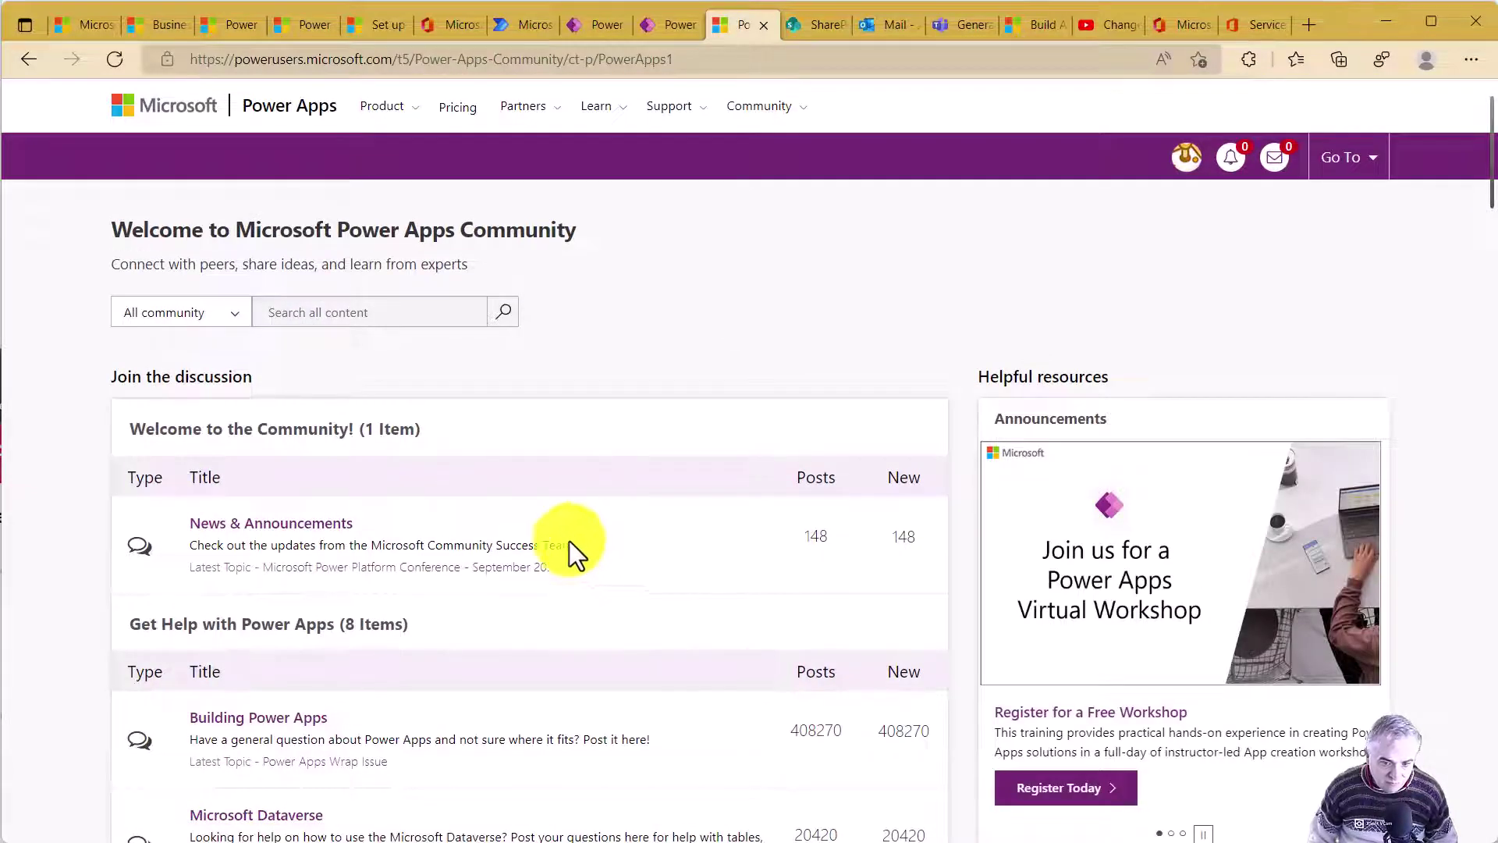
# Look over the community's discussion boards and return to the Power Apps home page
pyautogui.scroll(-3, 496, 494)
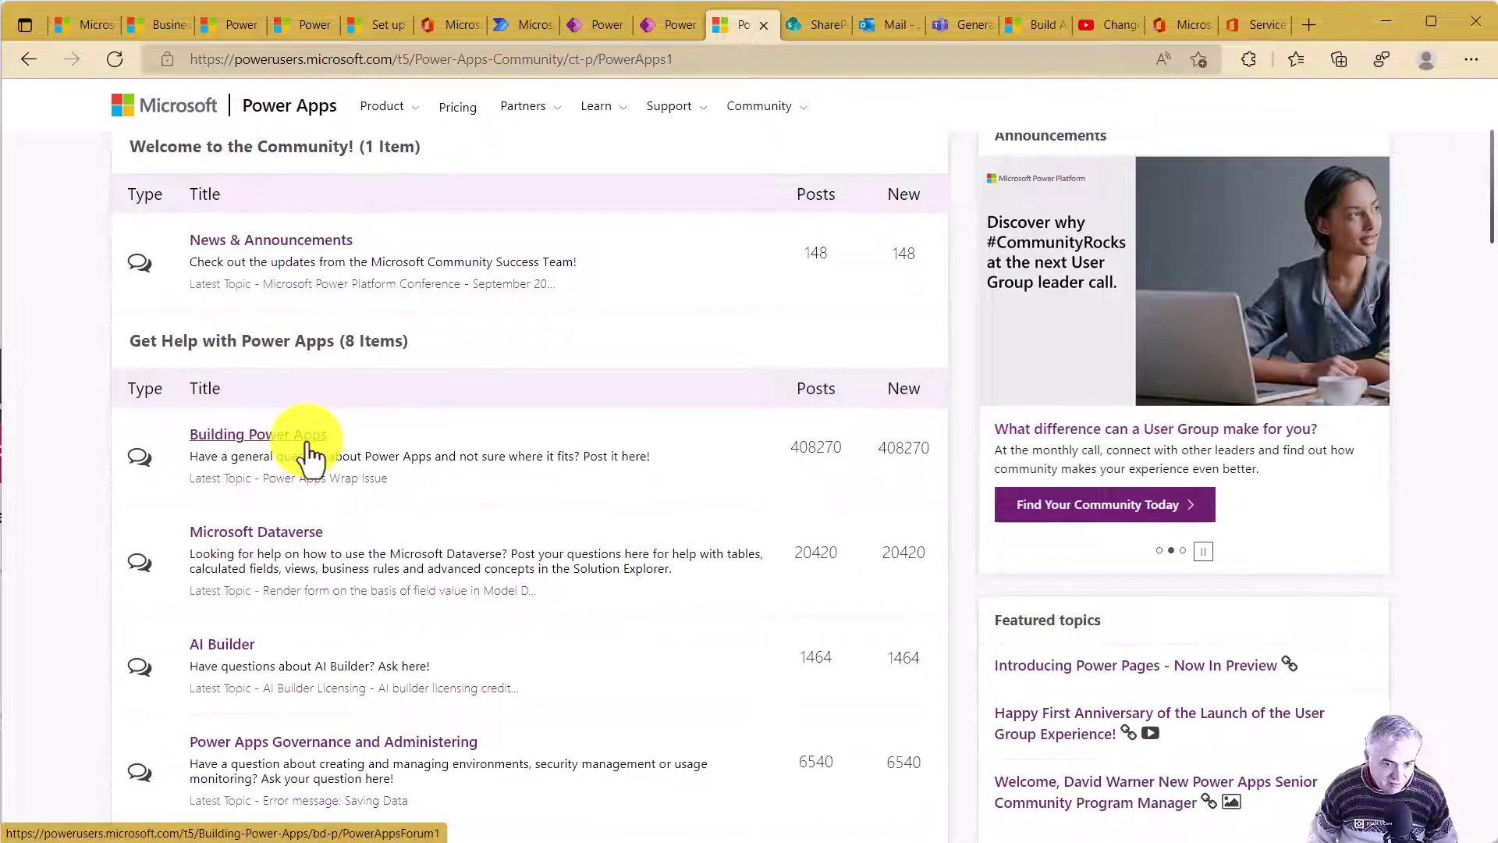
pyautogui.scroll(3, 495, 444)
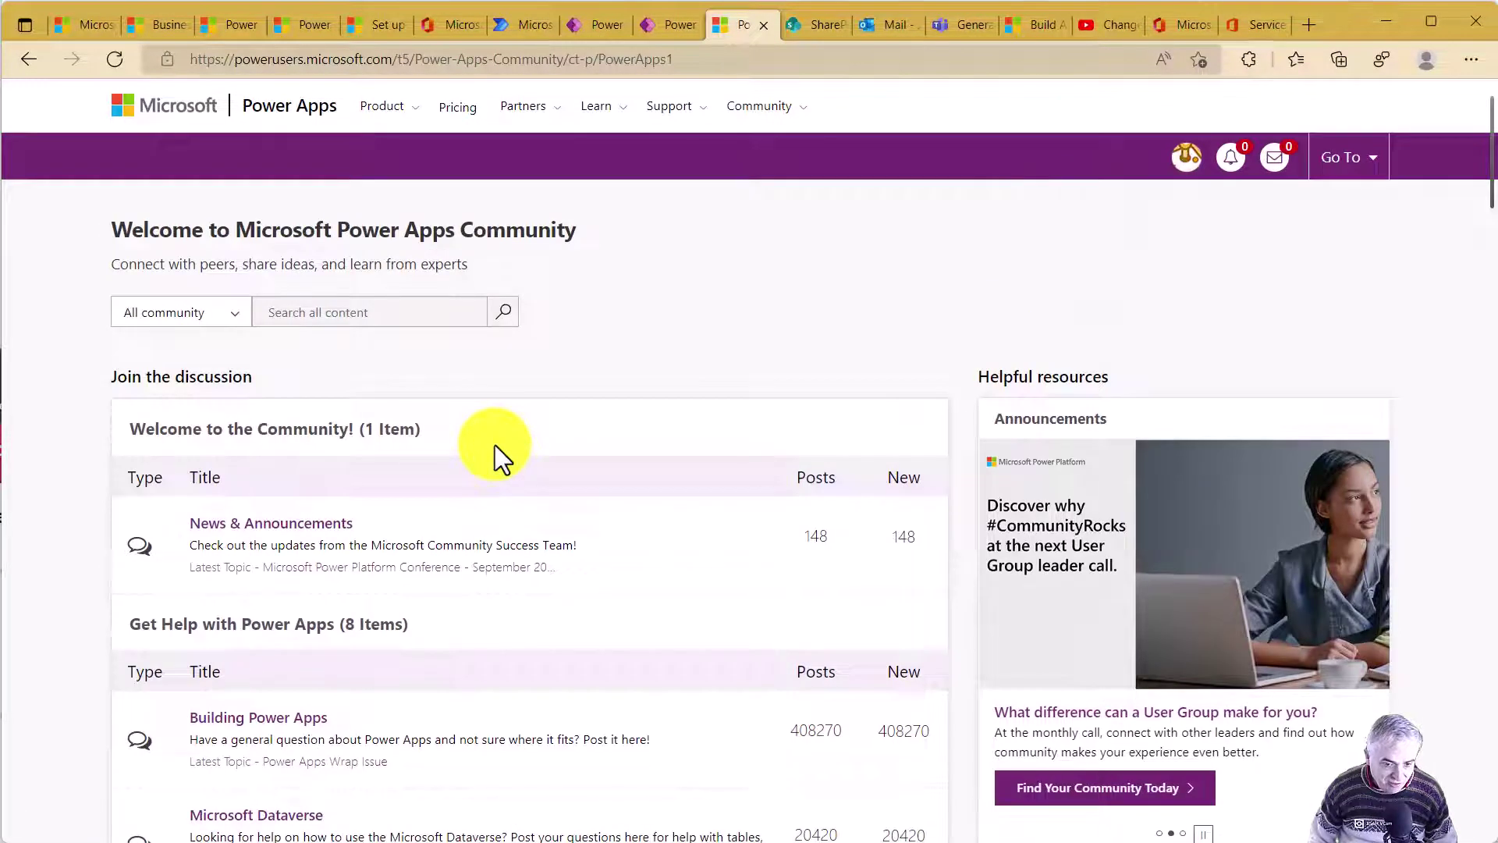
pyautogui.hotkey('ctrl', 'shift', 'Tab')
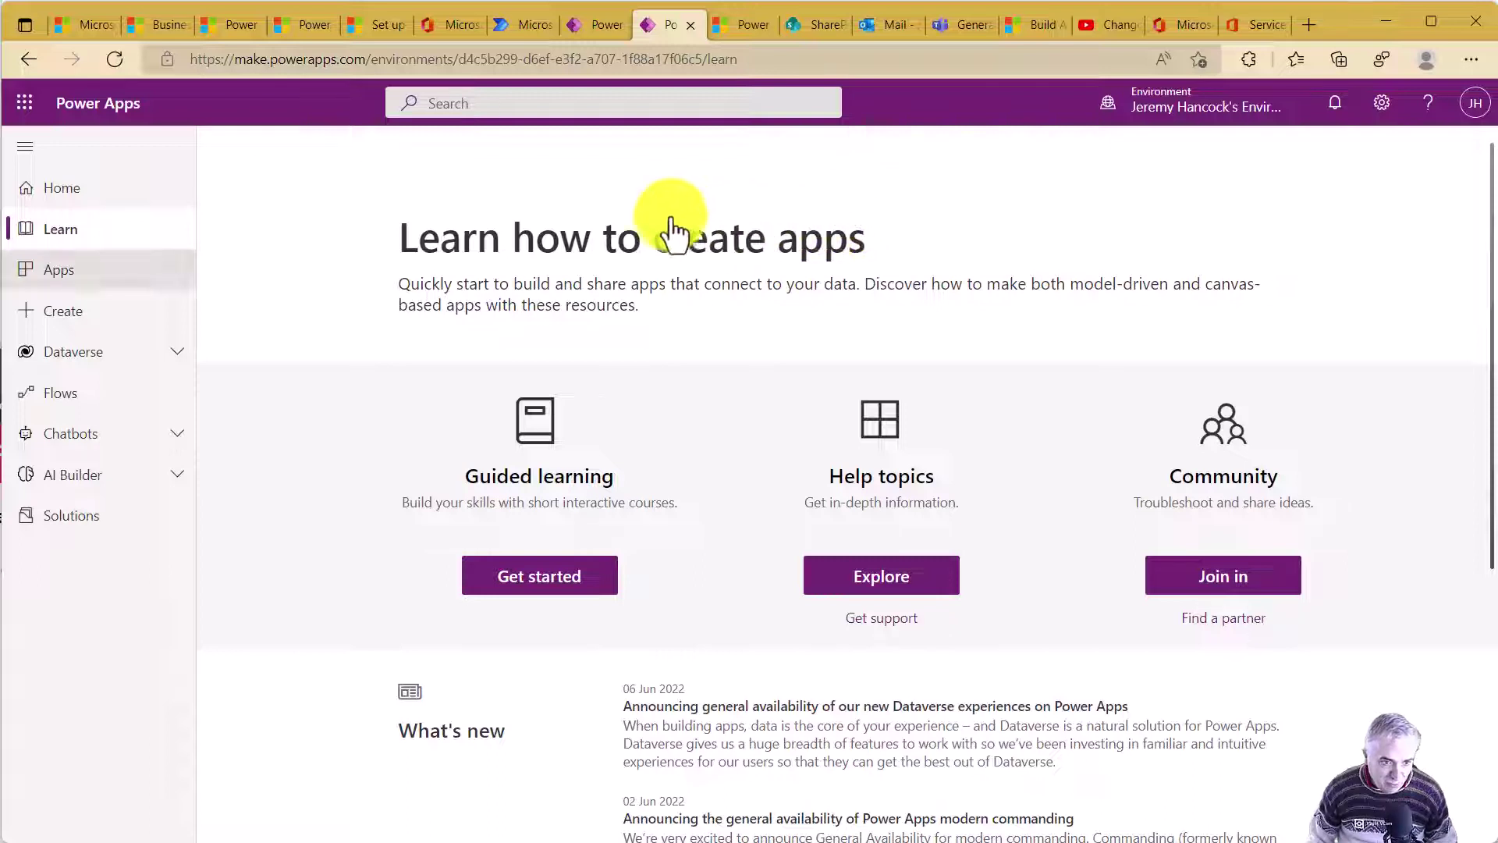
pyautogui.click(124, 191)
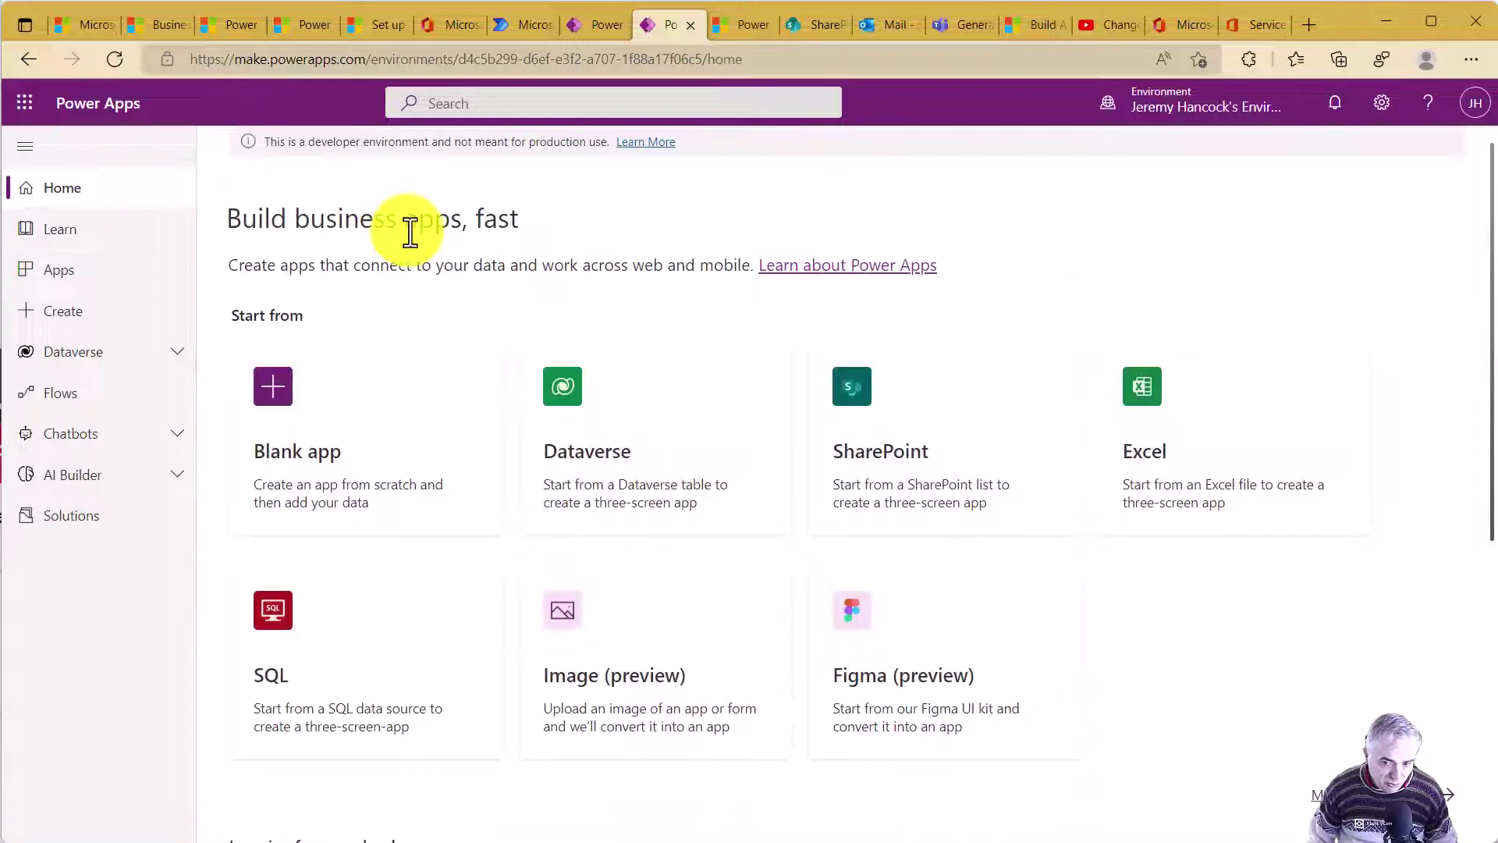